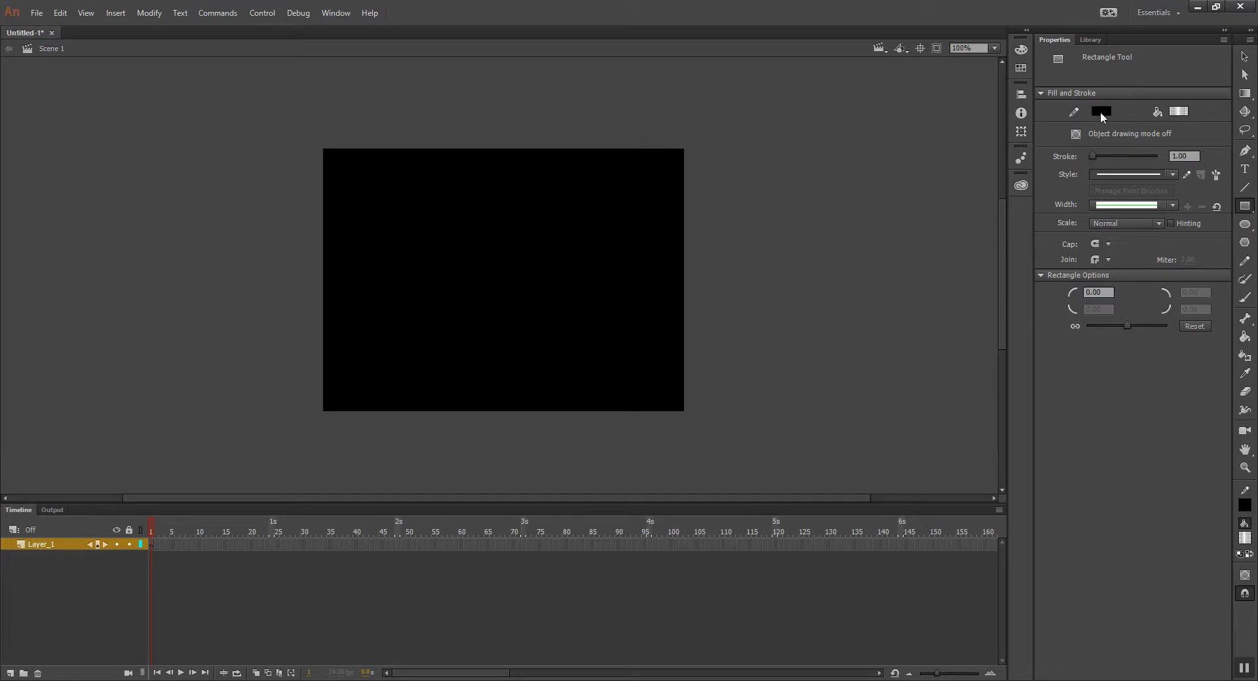
Draw a tall rectangle about 52 by 148 px on the stage with no stroke and a white-to-black linear gradient fill.
{"action": "left_click", "coordinate": [1100, 111]}
{"action": "left_click", "coordinate": [1072, 122]}
{"action": "left_click", "coordinate": [1178, 113]}
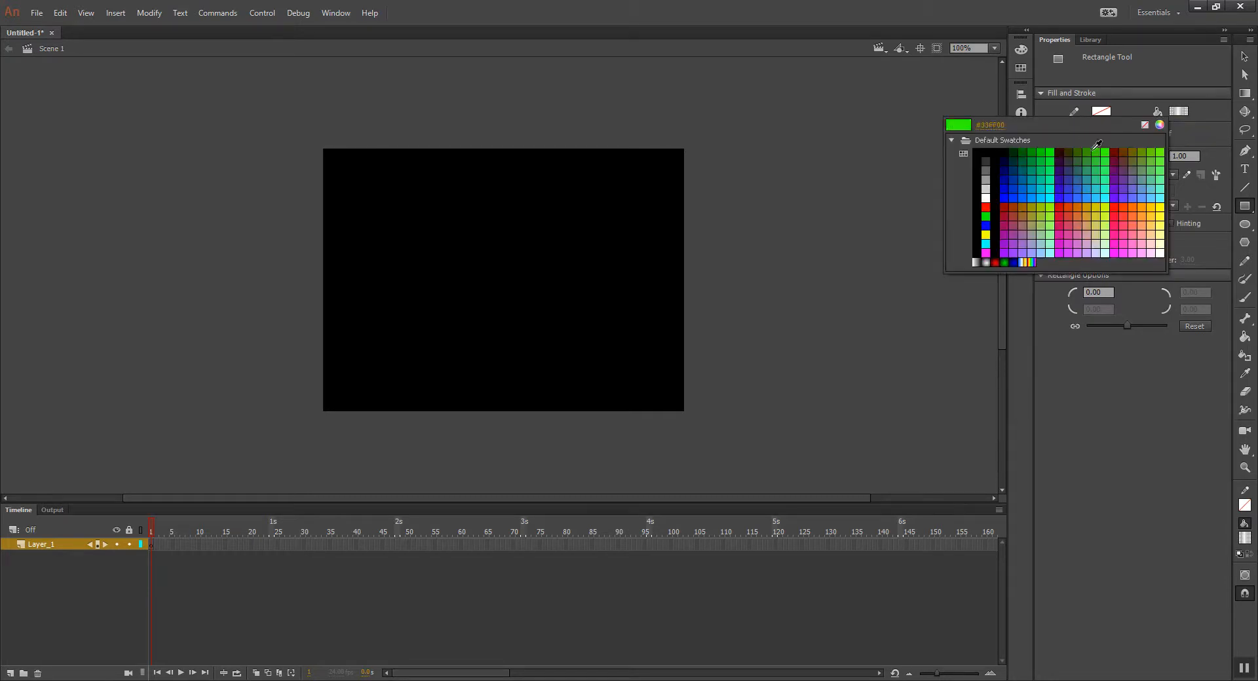
{"action": "left_click", "coordinate": [1011, 180]}
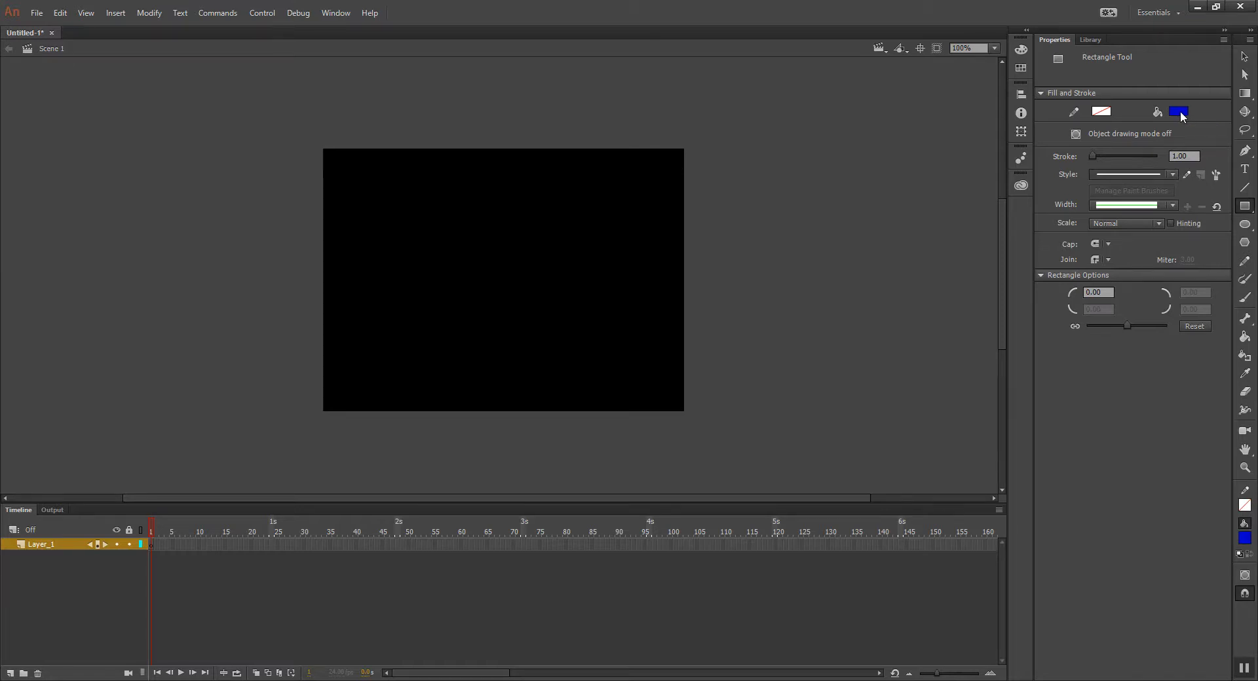
{"action": "left_click", "coordinate": [1179, 112]}
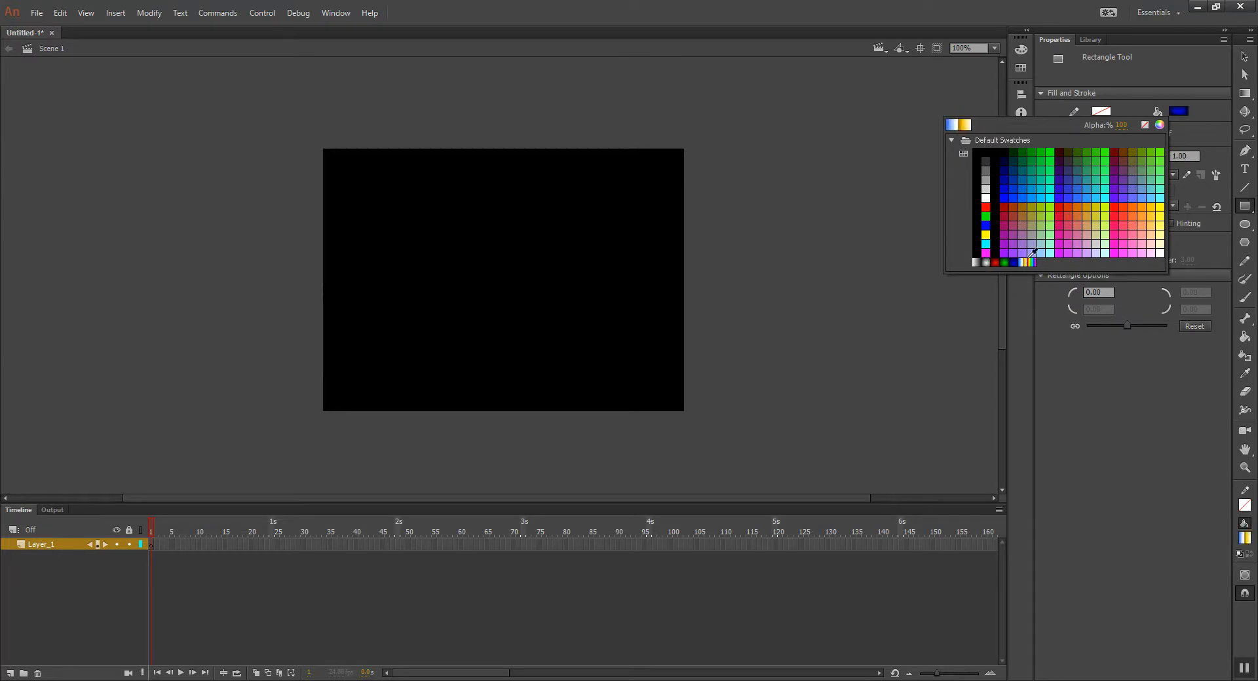
{"action": "left_click", "coordinate": [976, 262]}
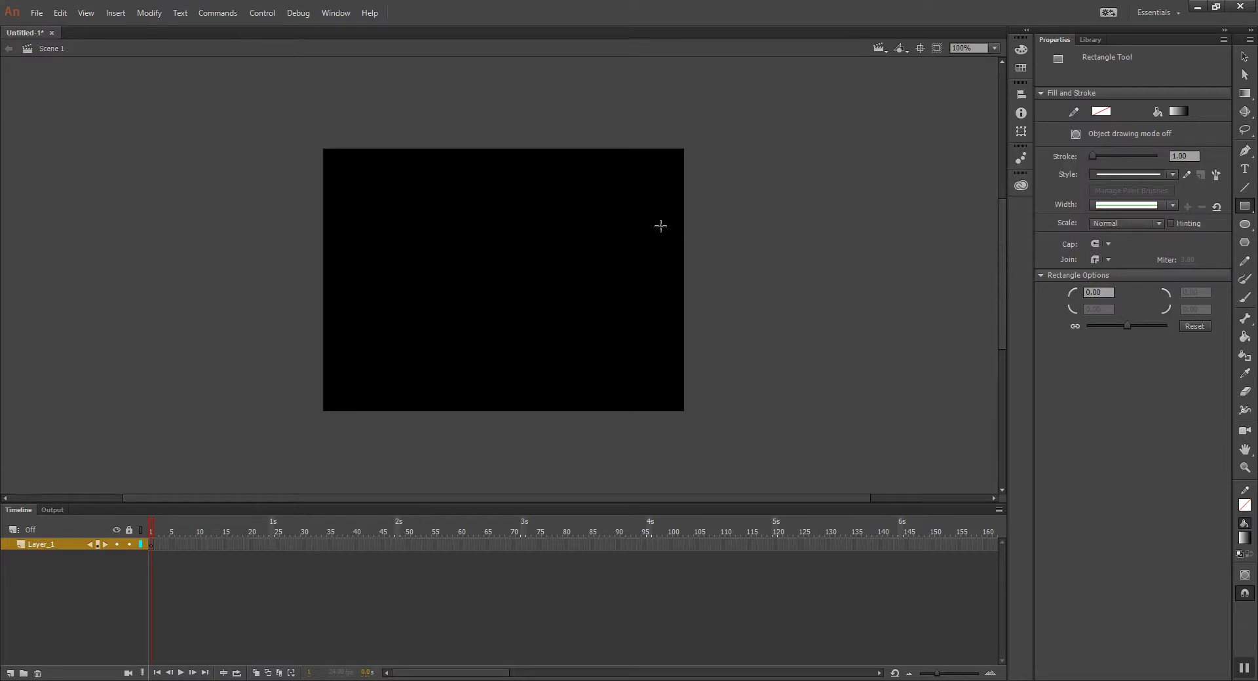
{"action": "left_click_drag", "start_coordinate": [589, 188], "coordinate": [622, 284]}
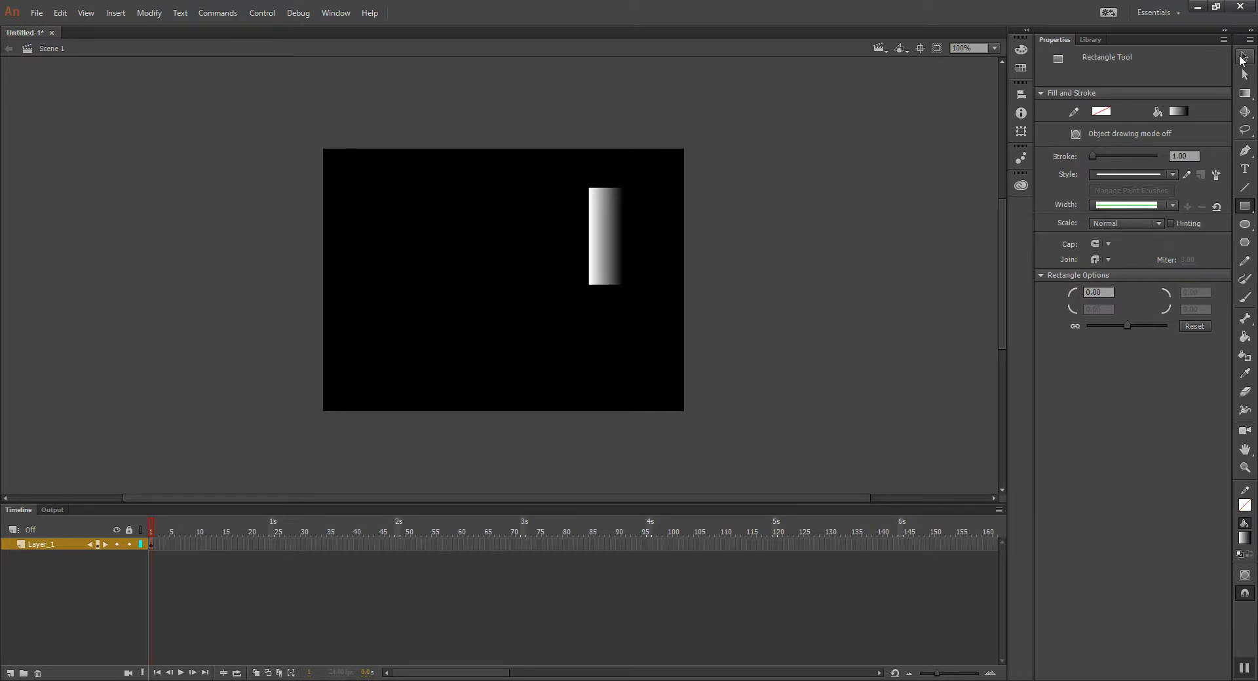
Edit the rectangle's gradient to have a white stop in the middle and black stops at 0% alpha on both ends.
{"action": "key", "text": "v"}
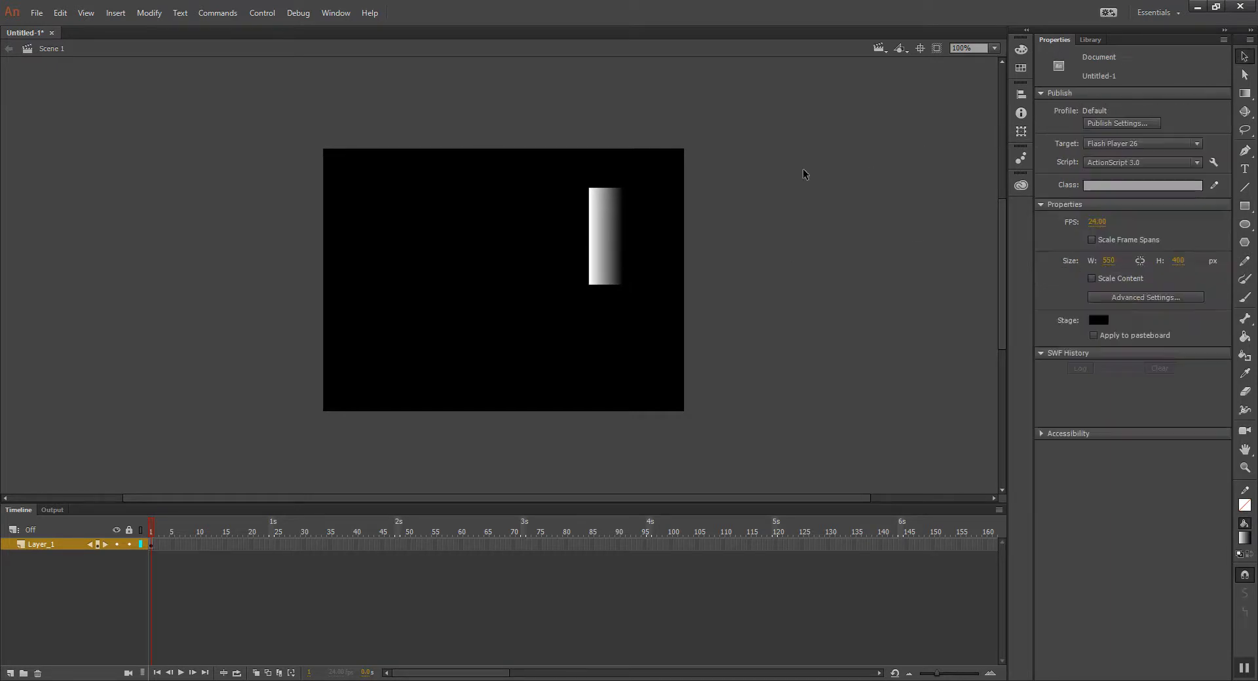
{"action": "left_click", "coordinate": [605, 243]}
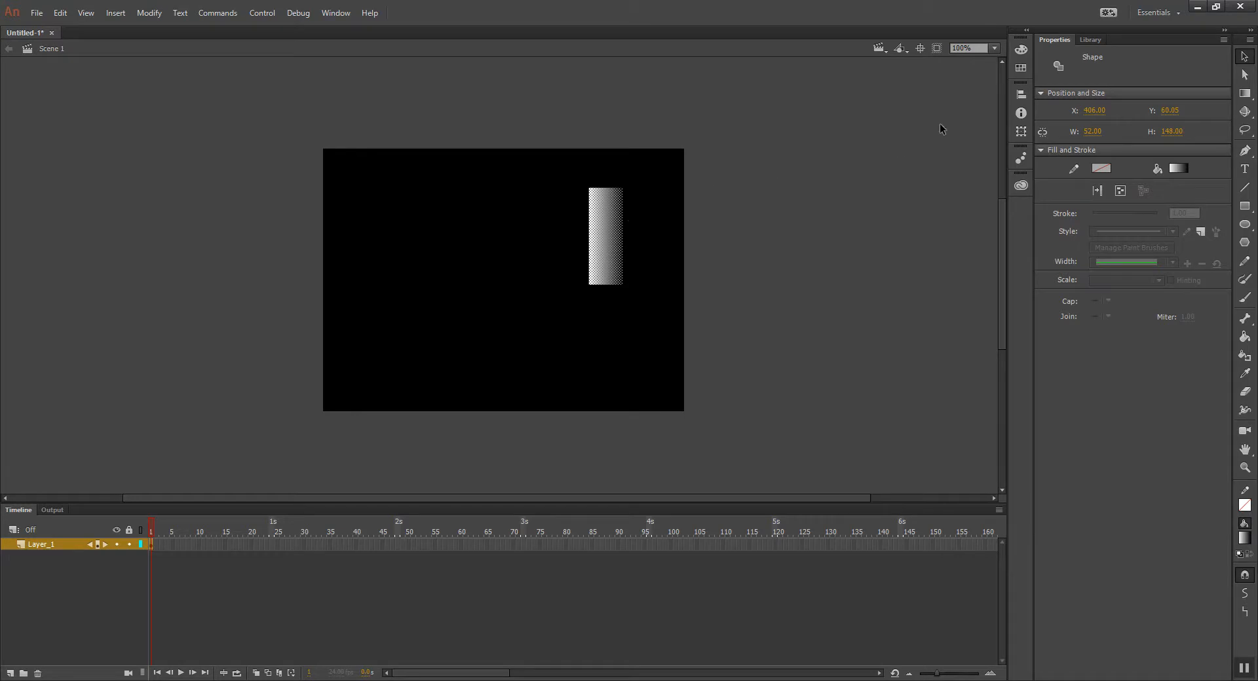
{"action": "left_click", "coordinate": [1020, 49]}
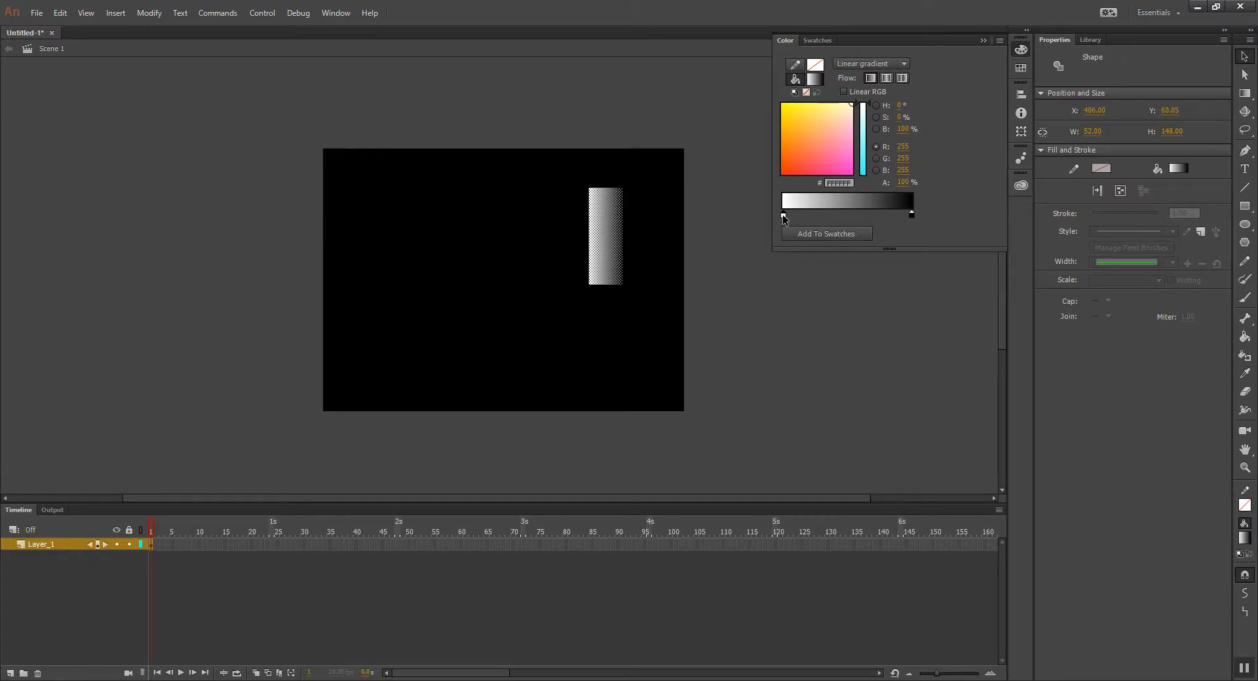
{"action": "left_click_drag", "start_coordinate": [783, 216], "coordinate": [852, 214]}
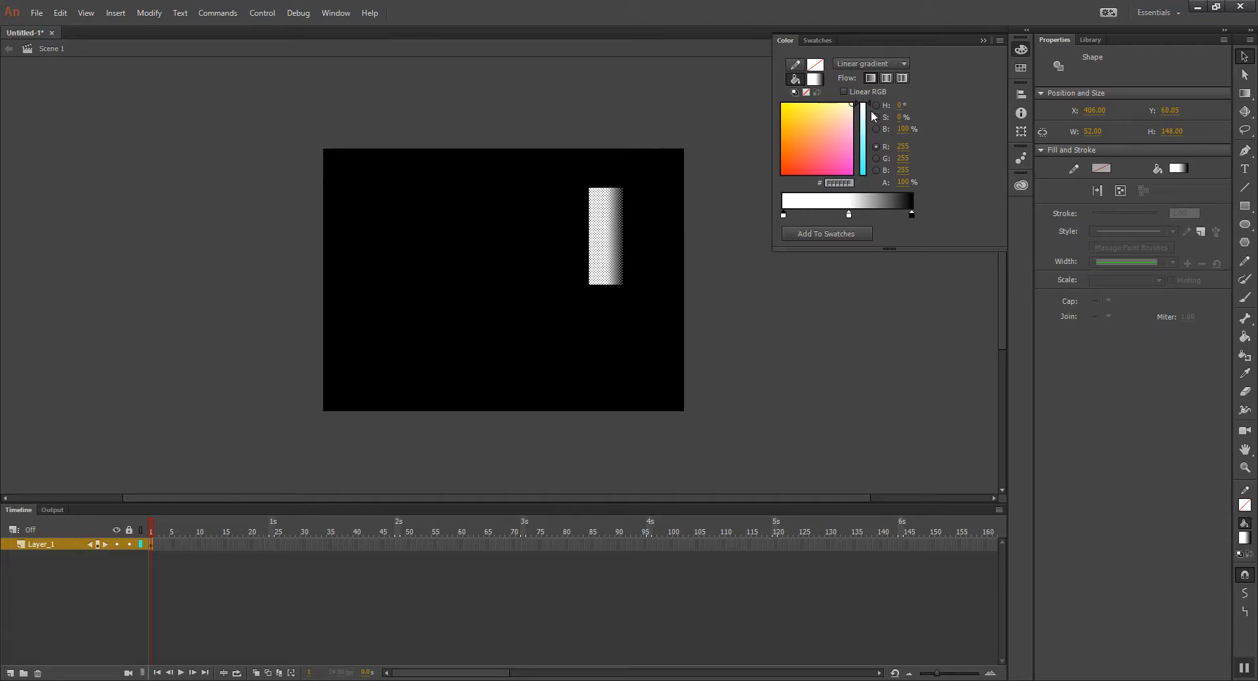
{"action": "left_click_drag", "start_coordinate": [841, 126], "coordinate": [767, 182]}
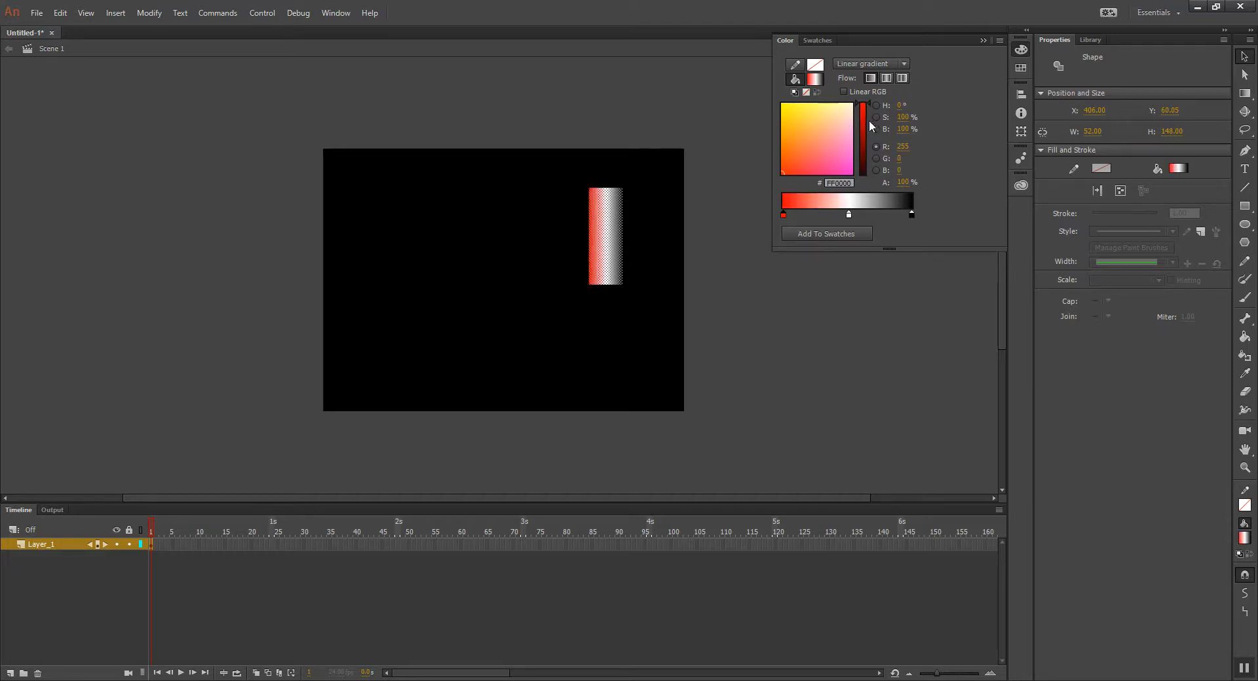
{"action": "left_click_drag", "start_coordinate": [868, 120], "coordinate": [872, 192]}
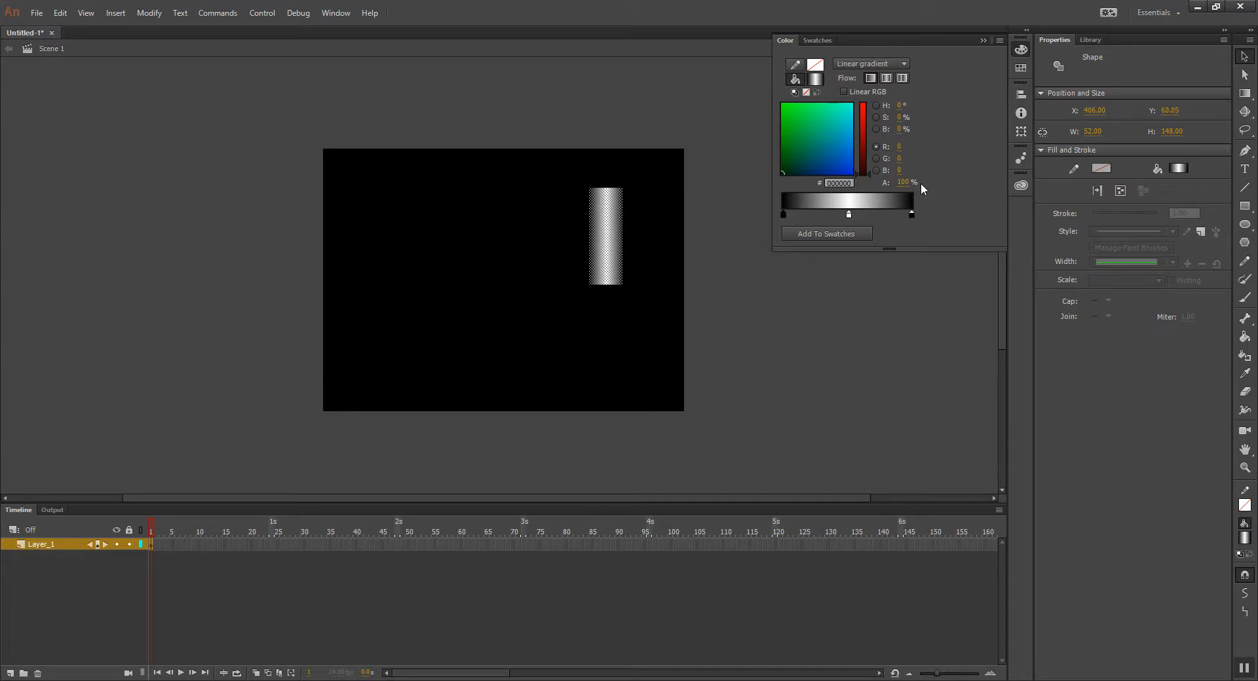
{"action": "left_click_drag", "start_coordinate": [902, 182], "coordinate": [811, 190]}
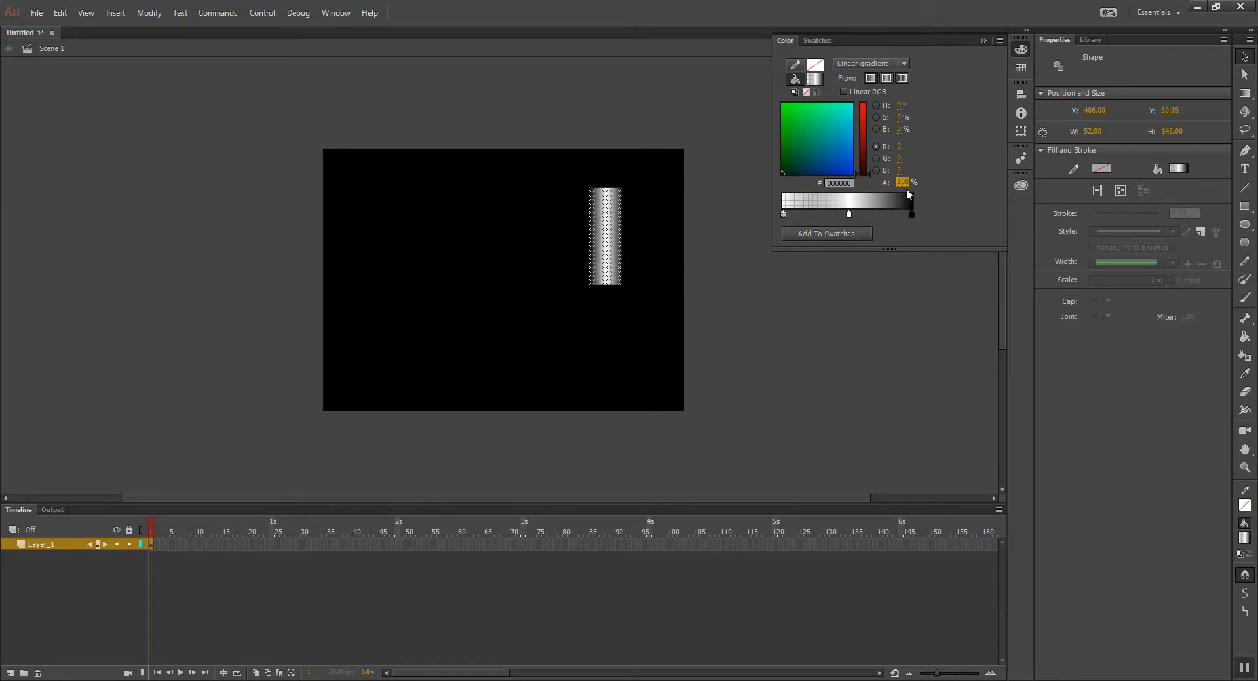
{"action": "left_click_drag", "start_coordinate": [902, 186], "coordinate": [812, 191]}
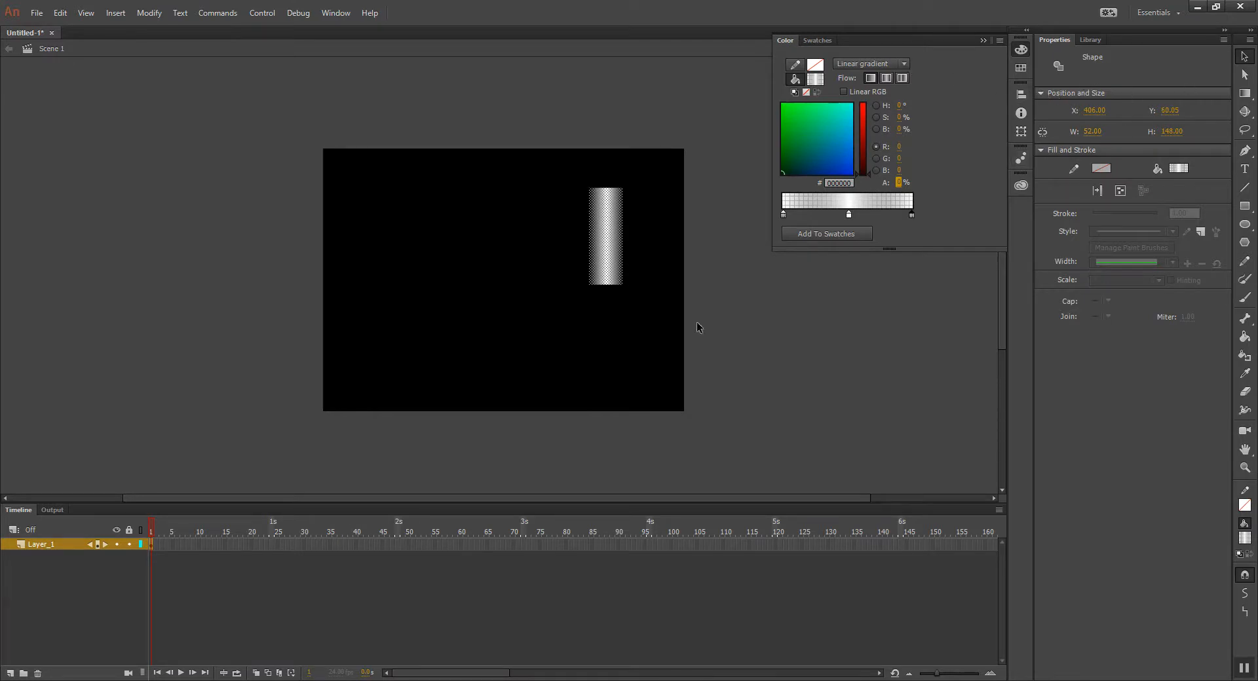
Change the document's stage colour to bright blue.
{"action": "left_click", "coordinate": [647, 339]}
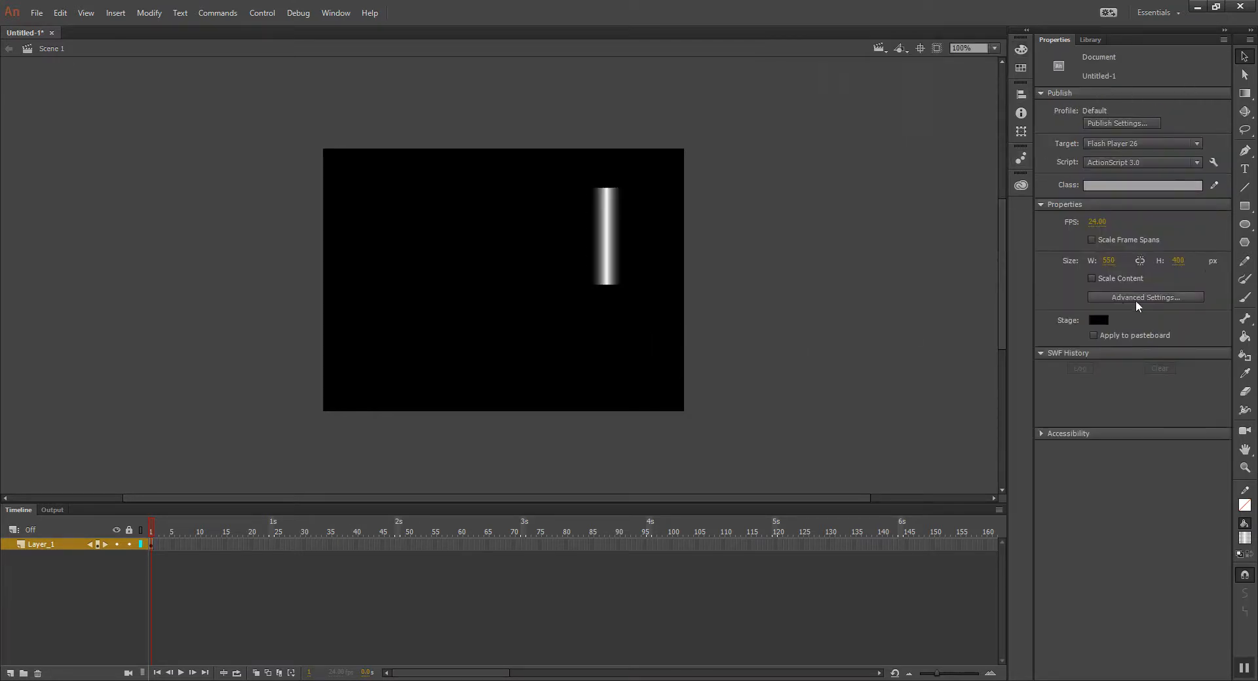
{"action": "left_click", "coordinate": [1099, 320]}
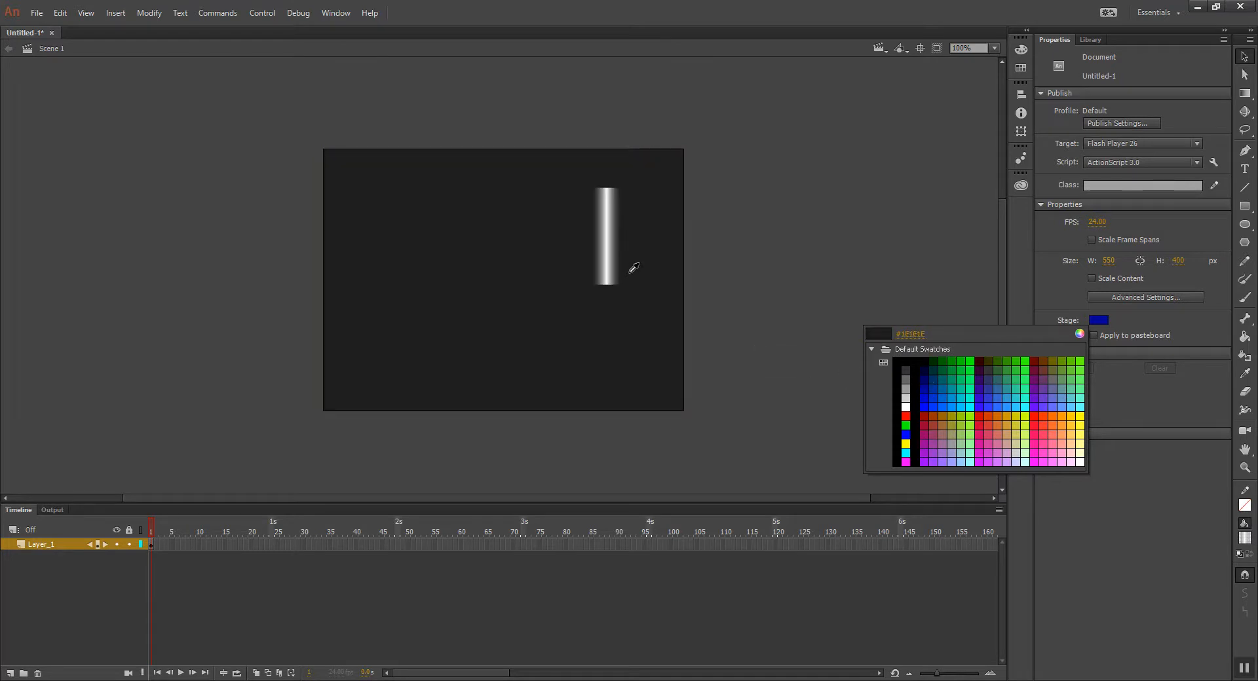
{"action": "left_click", "coordinate": [934, 407]}
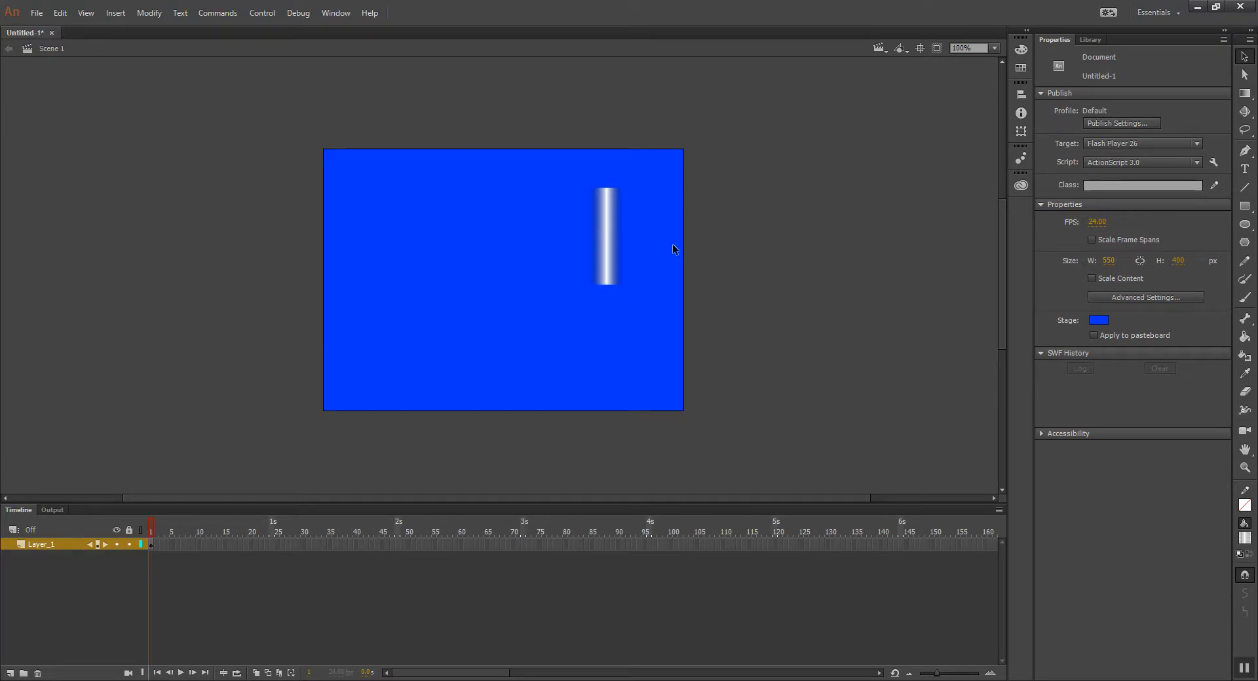
Recolour both transparent end stops of the rectangle's gradient to white (FFFFFF).
{"action": "left_click", "coordinate": [606, 226]}
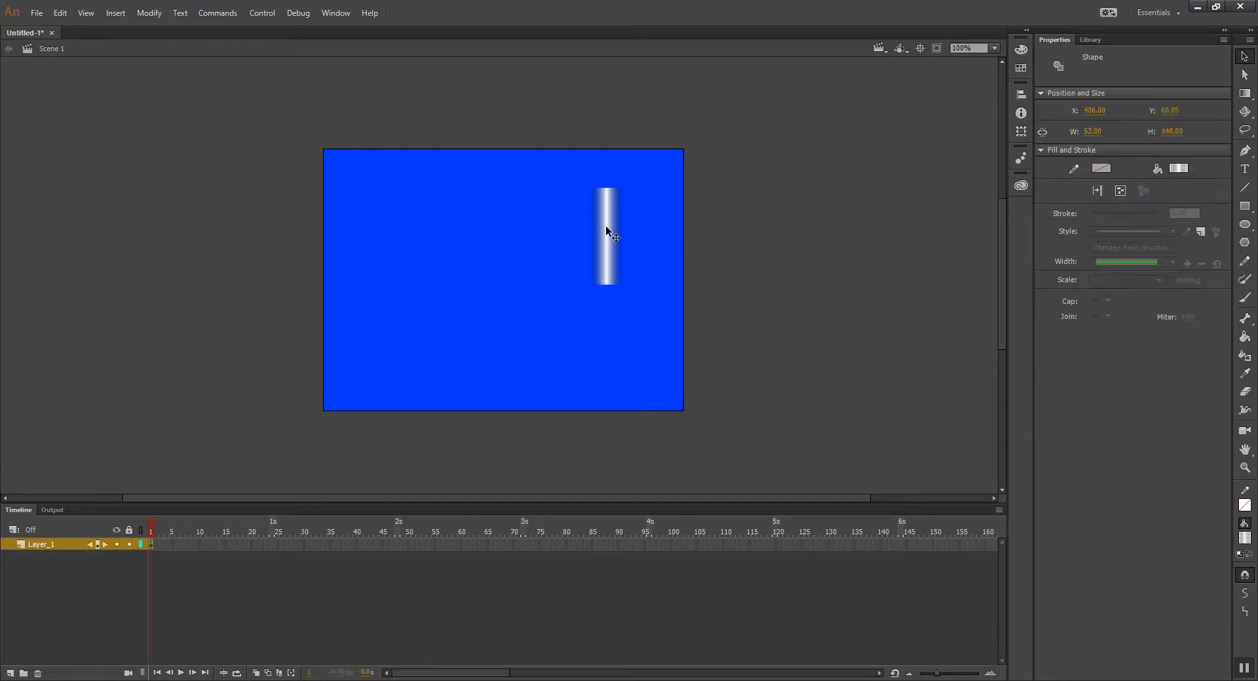
{"action": "left_click", "coordinate": [1021, 50]}
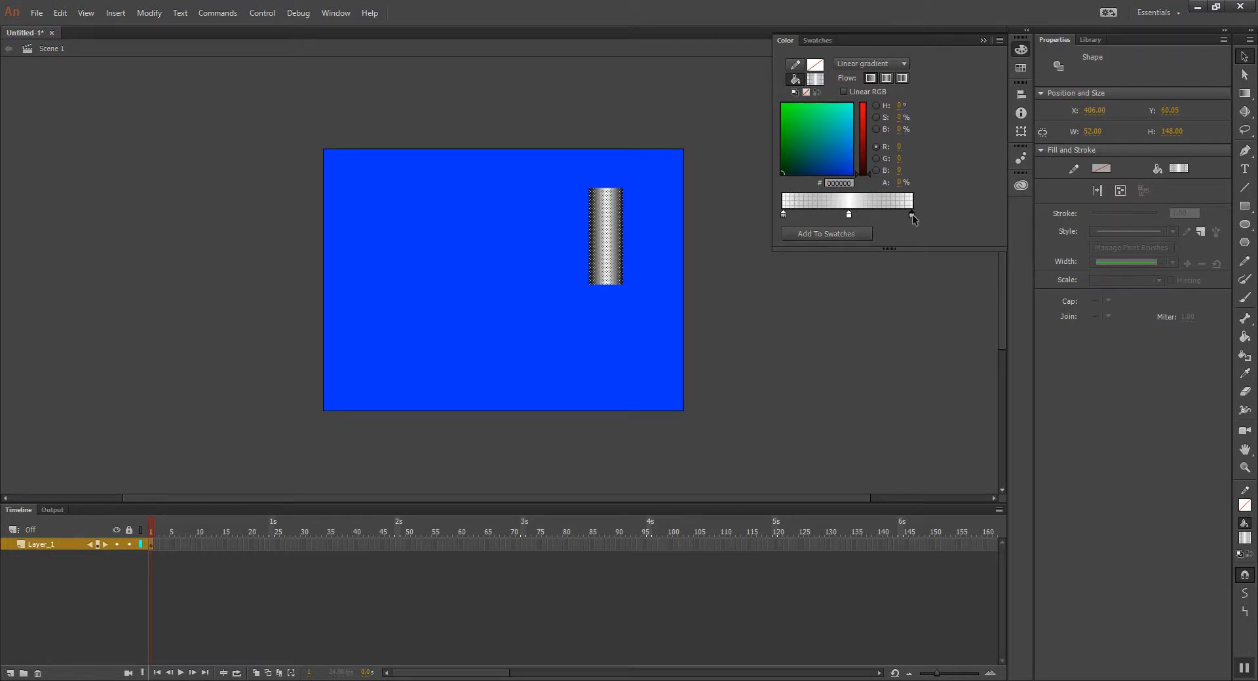
{"action": "left_click", "coordinate": [851, 104]}
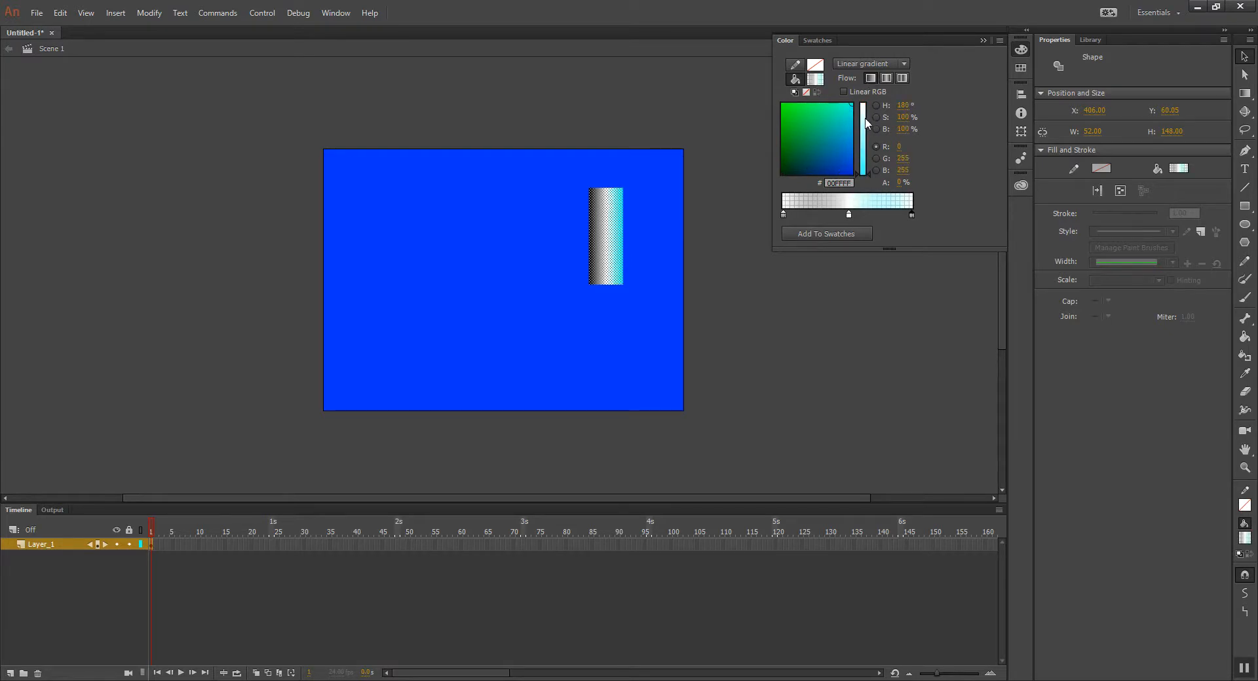
{"action": "left_click_drag", "start_coordinate": [866, 123], "coordinate": [870, 83]}
{"action": "left_click", "coordinate": [784, 216]}
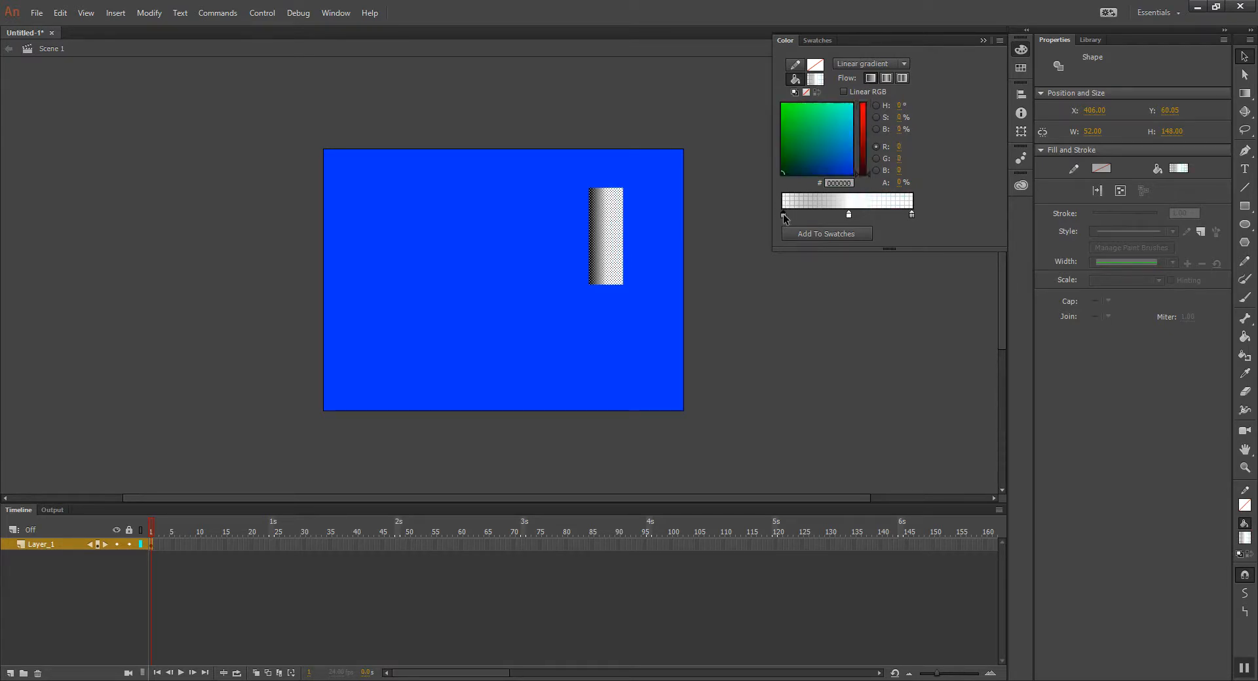
{"action": "left_click_drag", "start_coordinate": [796, 138], "coordinate": [883, 86]}
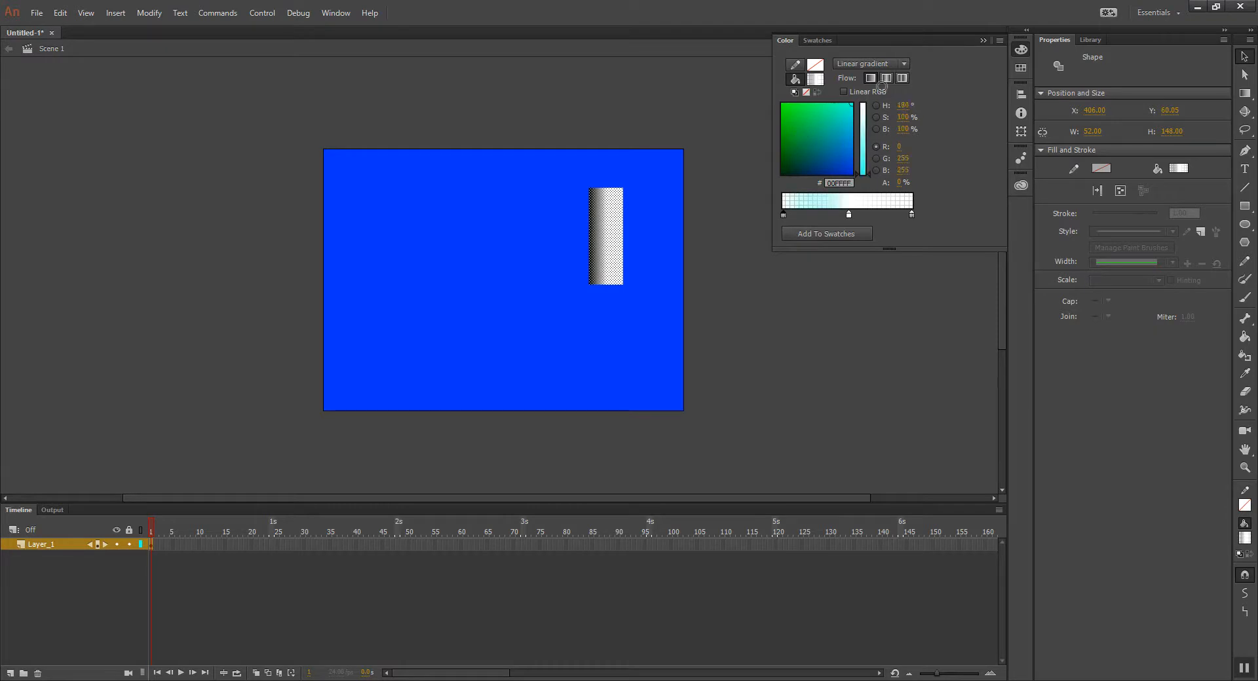
{"action": "left_click_drag", "start_coordinate": [870, 153], "coordinate": [875, 88]}
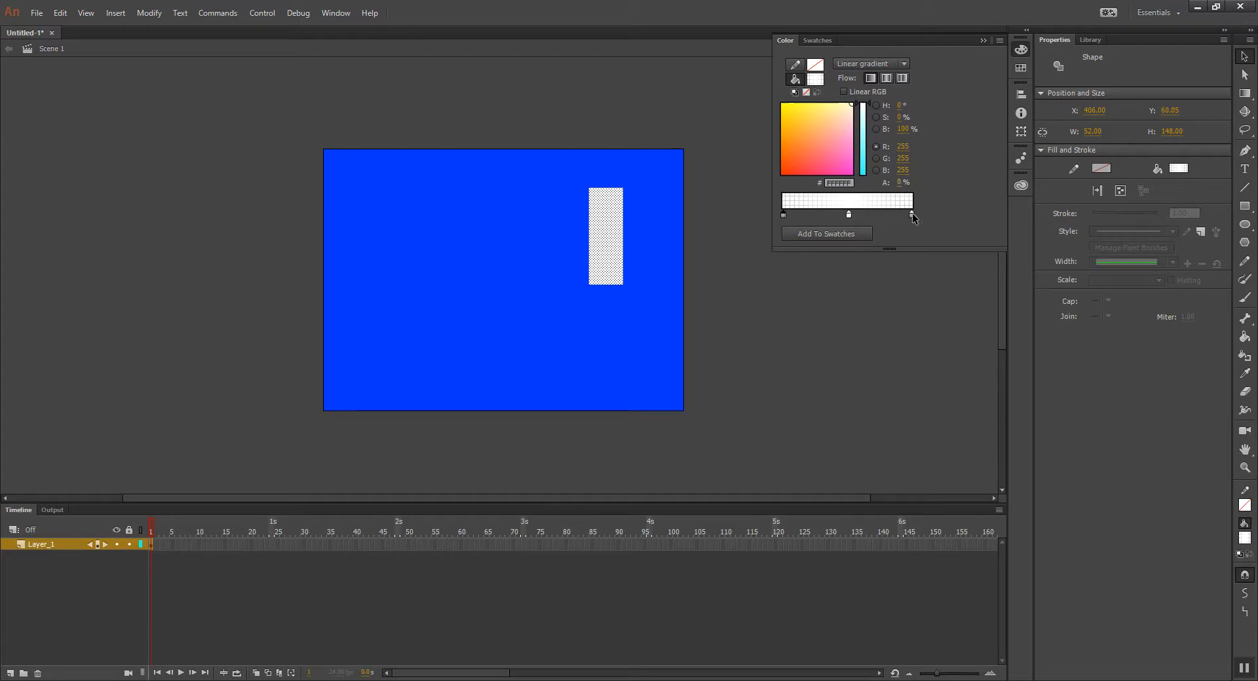
{"action": "left_click", "coordinate": [661, 329]}
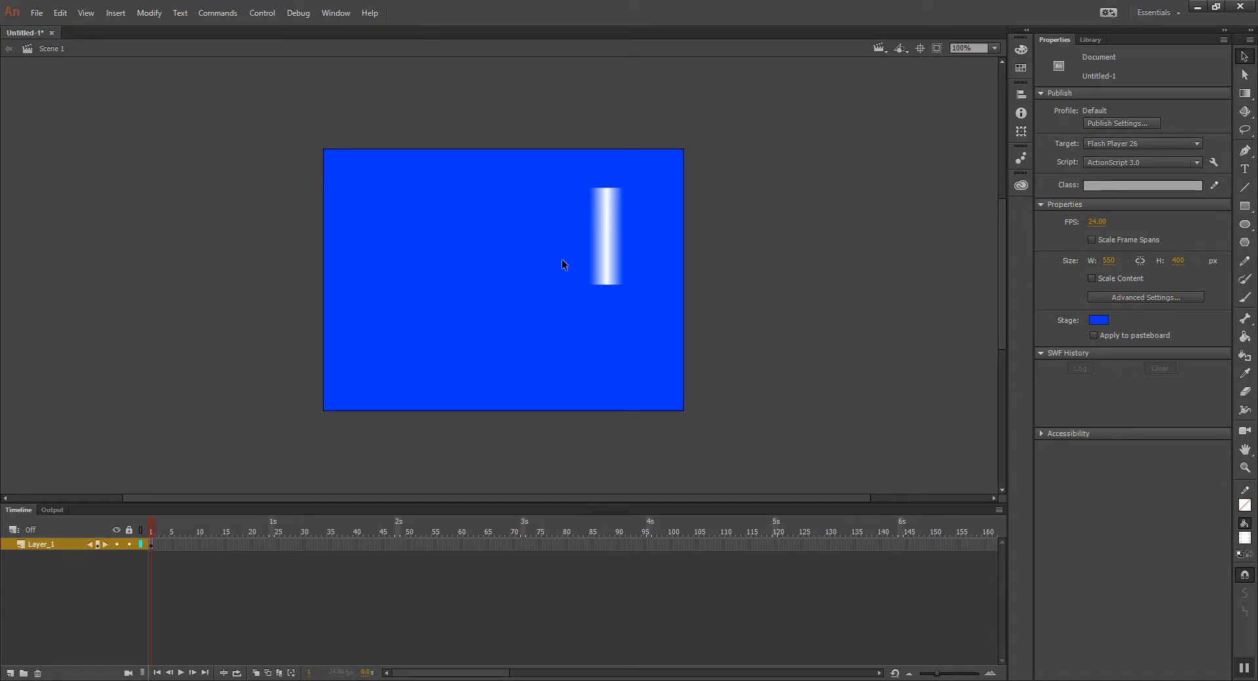
Move the gradient rectangle toward the middle of the stage, to about X 267, Y 90.
{"action": "left_click", "coordinate": [611, 229]}
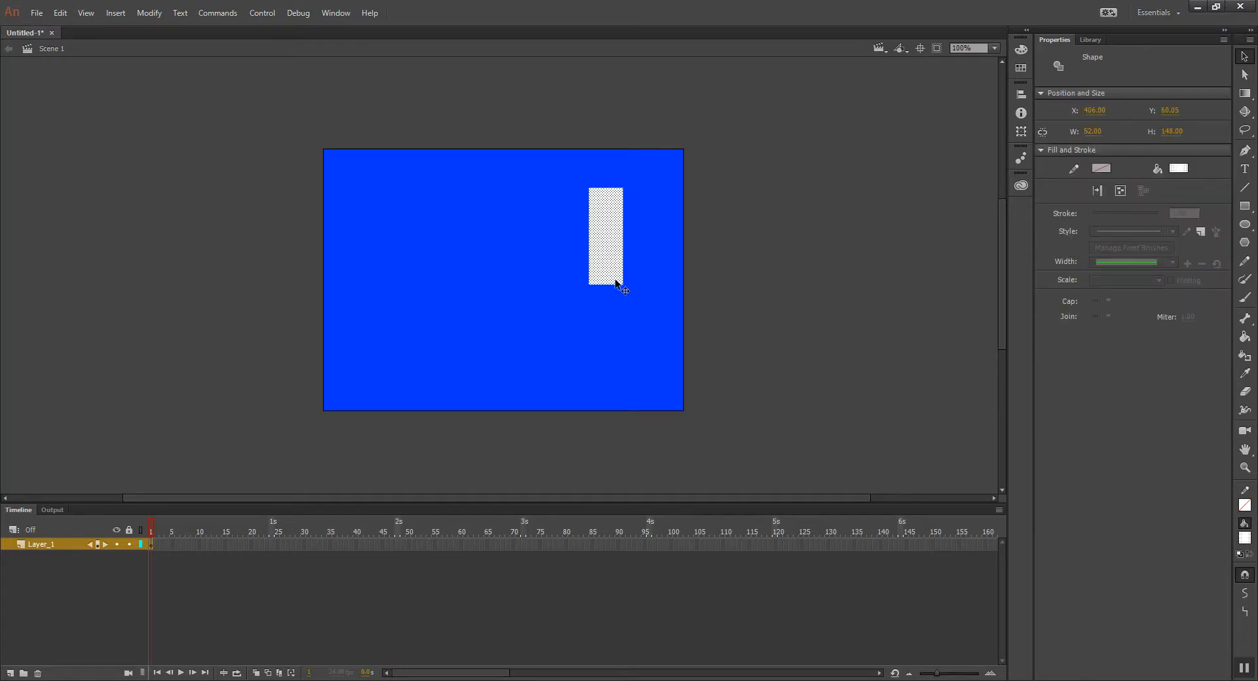
{"action": "left_click_drag", "start_coordinate": [608, 272], "coordinate": [517, 293]}
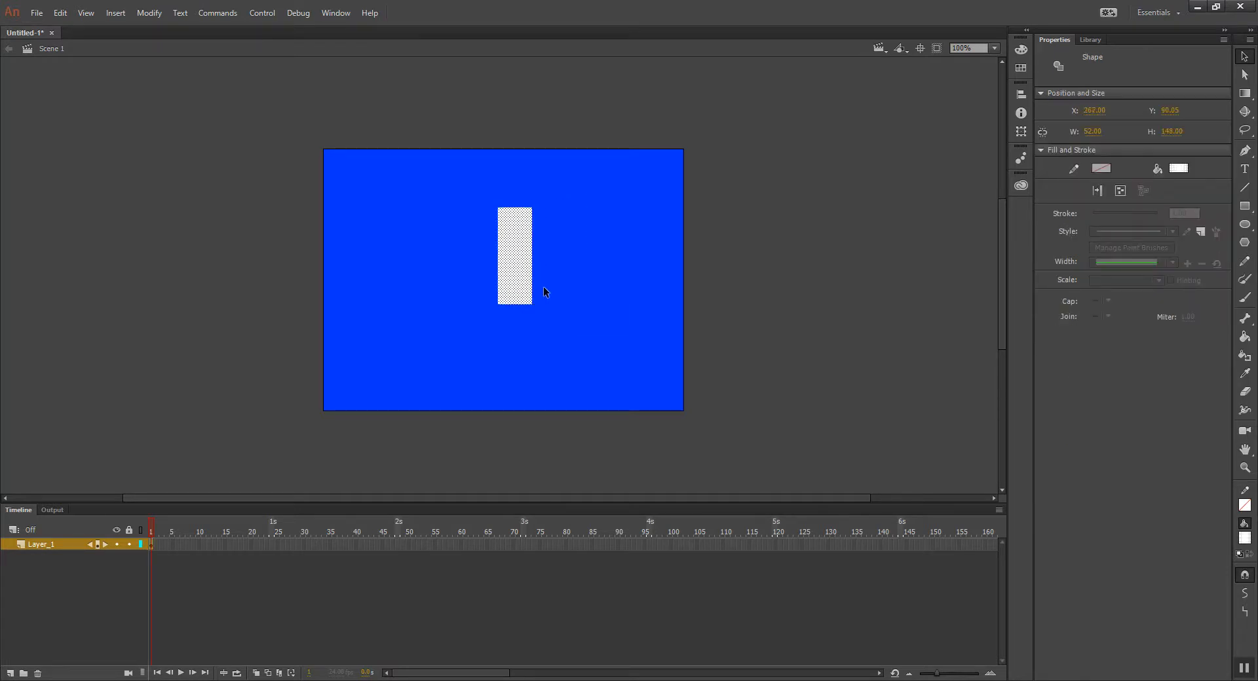
{"action": "left_click", "coordinate": [544, 289]}
Convert the gradient rectangle to a Movie Clip symbol named Glow and check it in the document's library.
{"action": "left_click", "coordinate": [519, 282]}
{"action": "key", "text": "F8"}
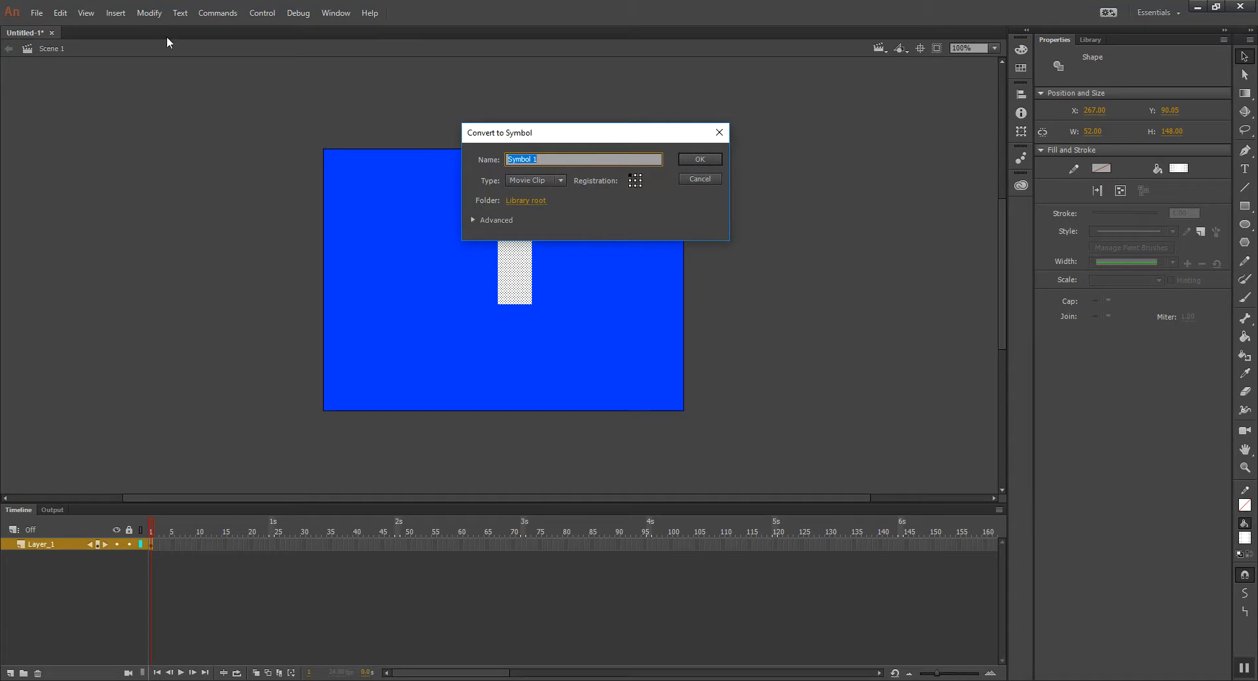
{"action": "left_click", "coordinate": [699, 179]}
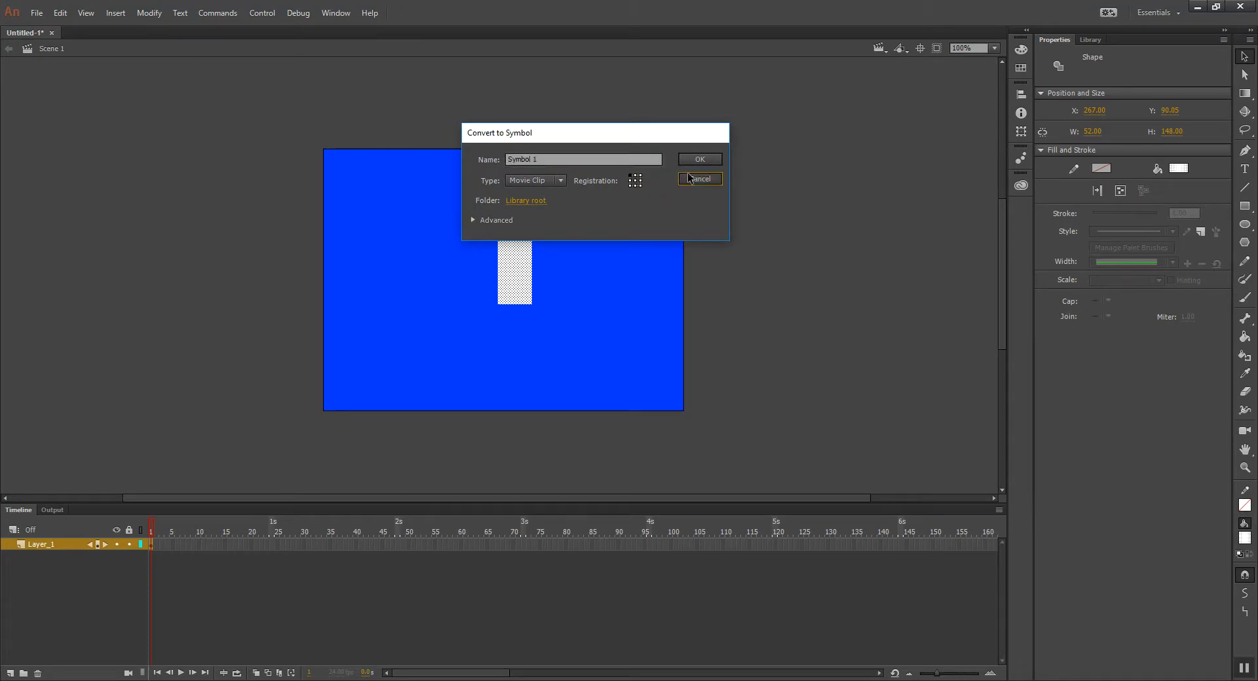
{"action": "left_click", "coordinate": [150, 13]}
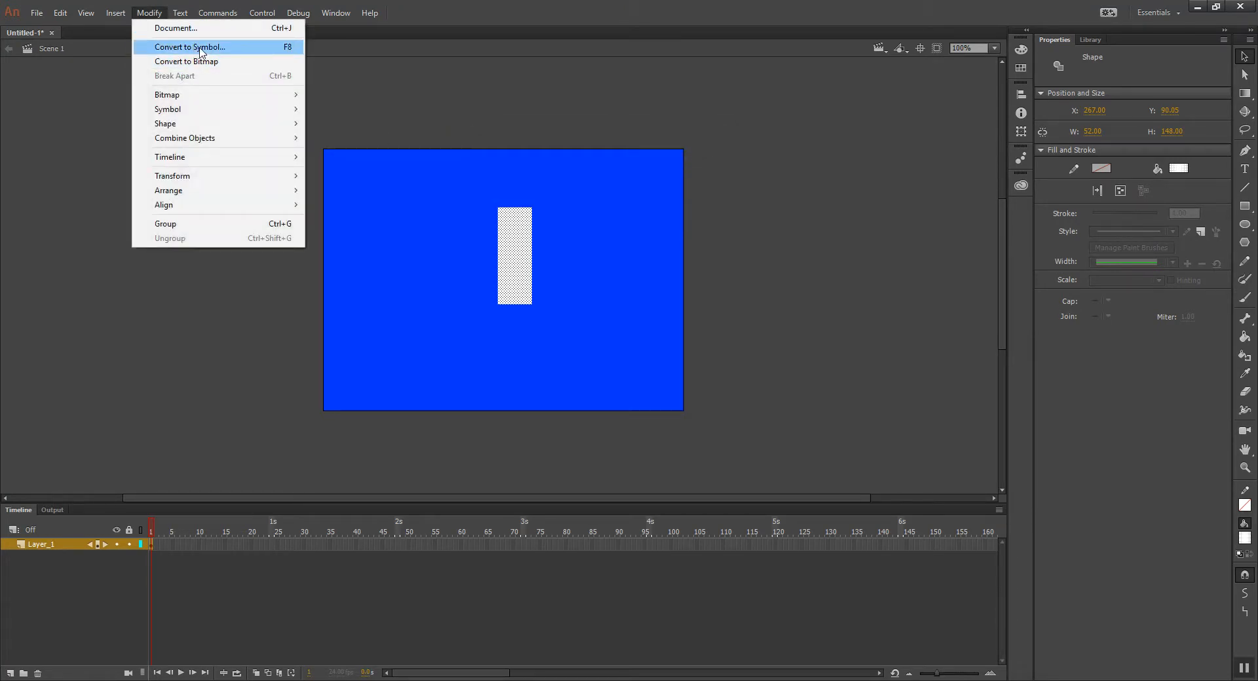
{"action": "left_click", "coordinate": [196, 48]}
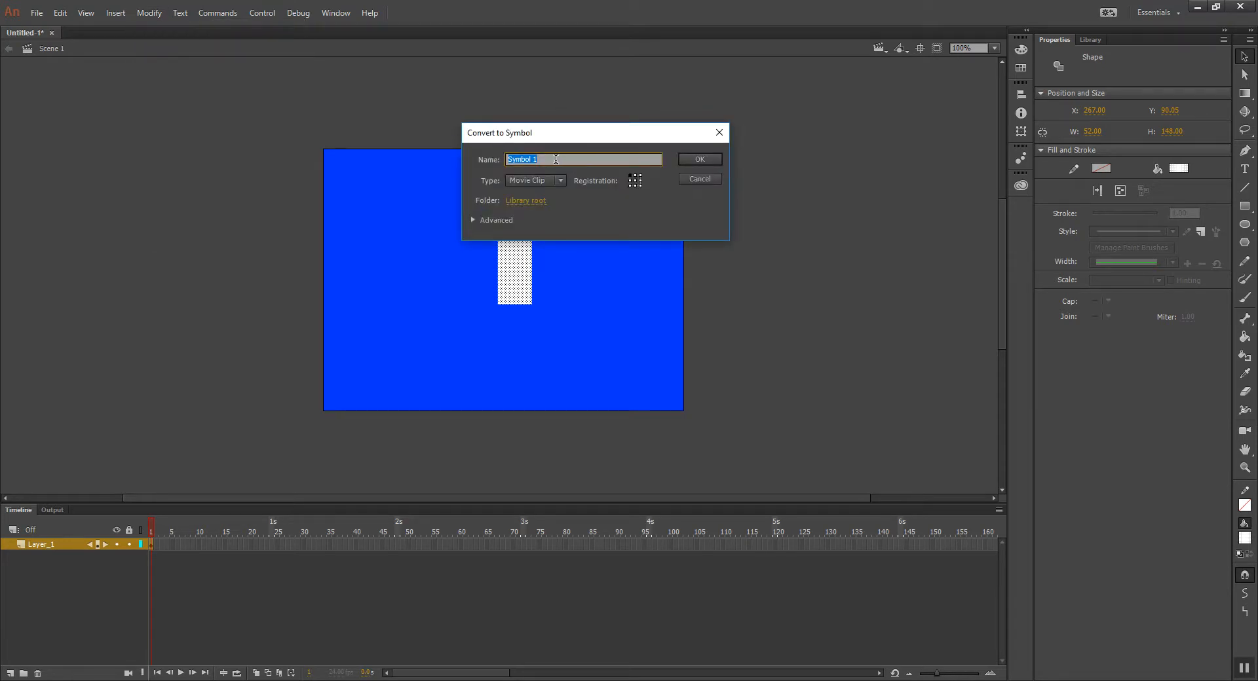
{"action": "type", "text": "Glow"}
{"action": "left_click", "coordinate": [700, 160]}
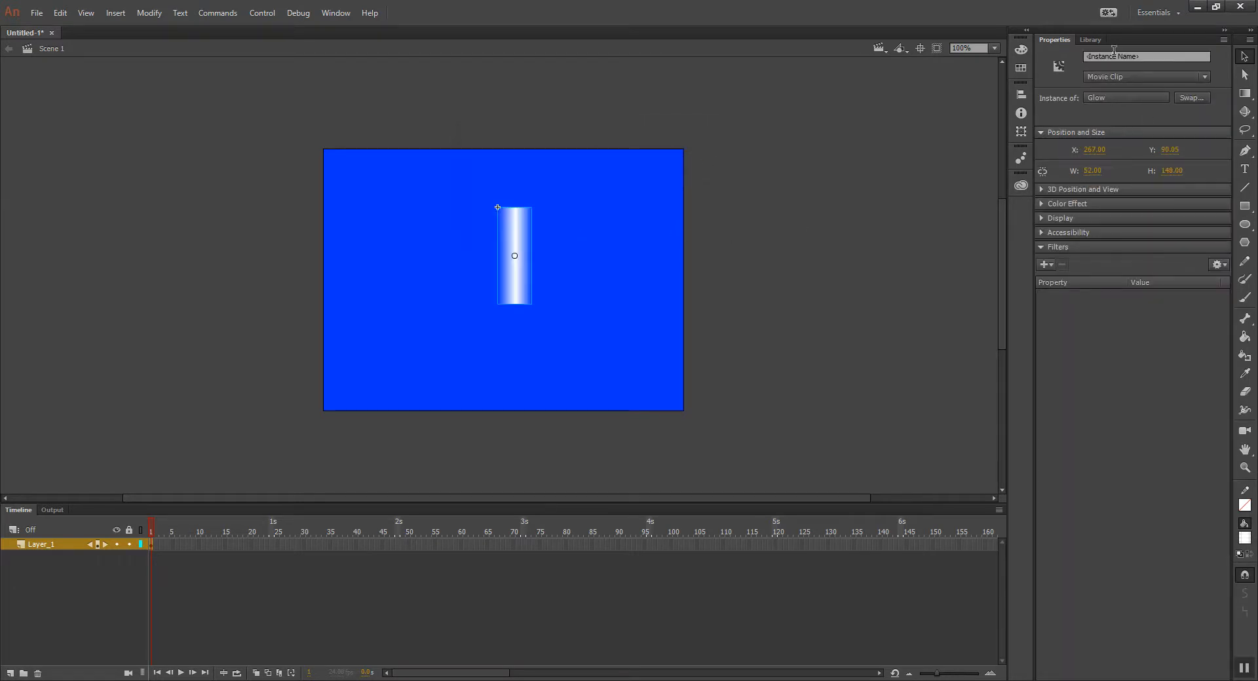
{"action": "left_click", "coordinate": [1091, 40]}
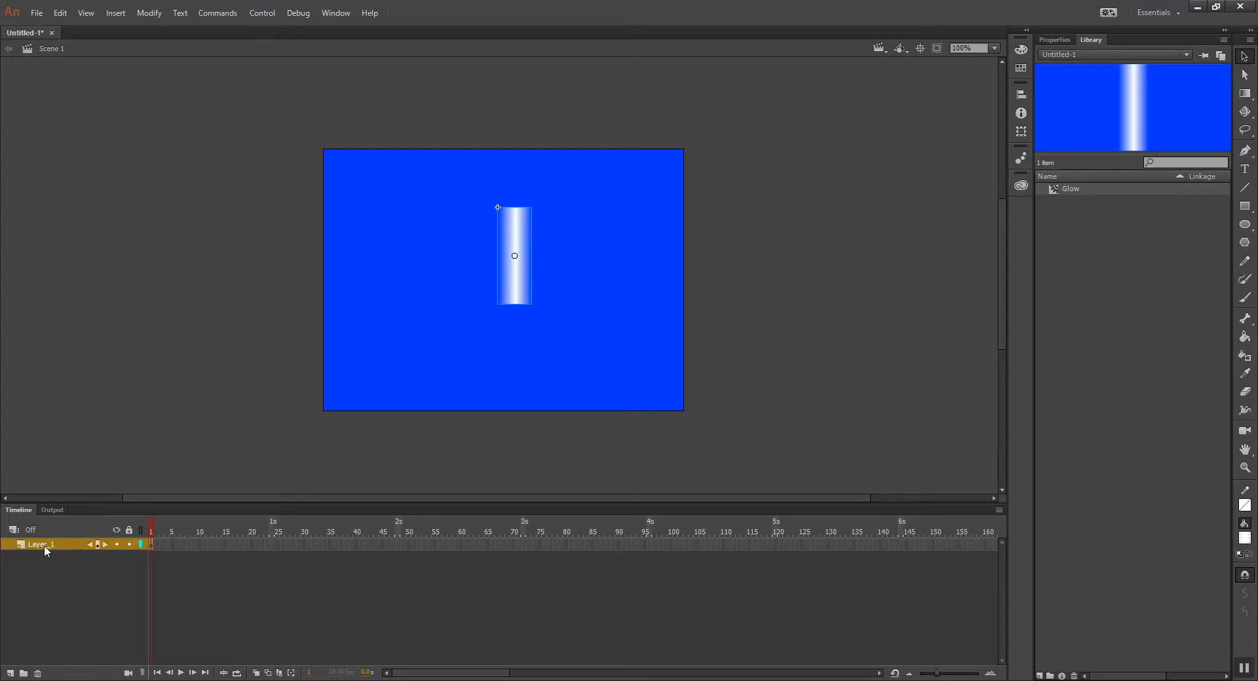
Rename the existing layer Glow and add a layer named Mask above it.
{"action": "type", "text": "Glow"}
{"action": "left_click", "coordinate": [10, 674]}
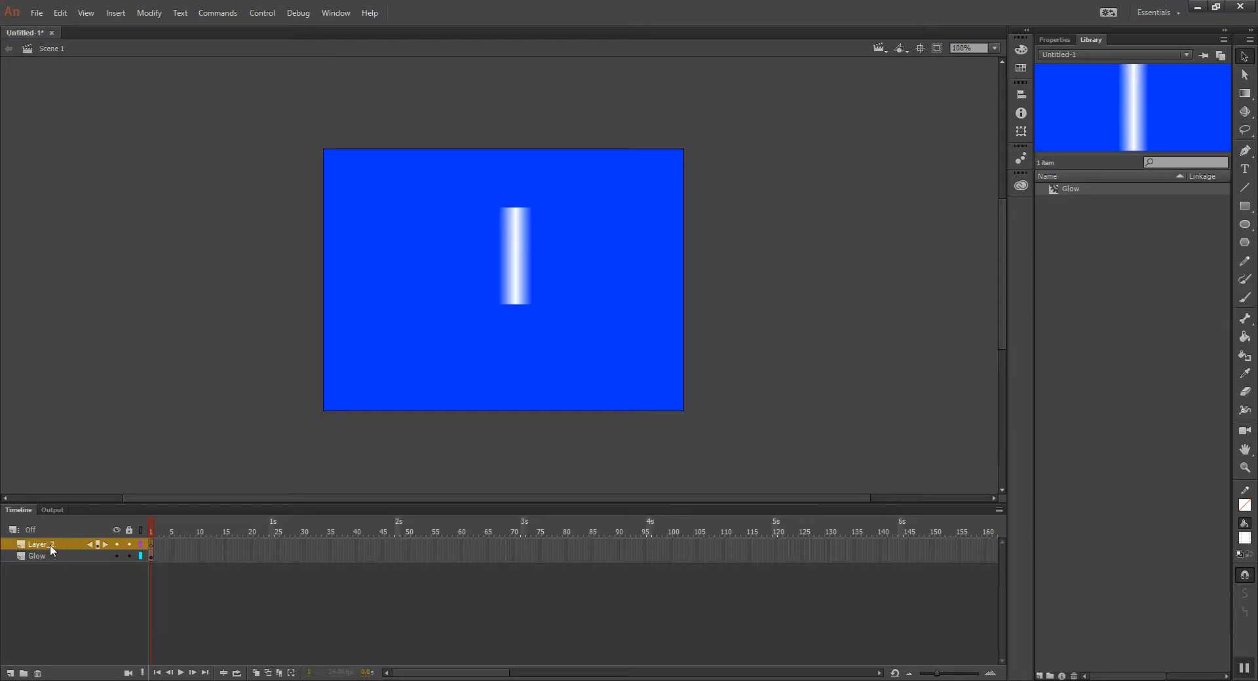
{"action": "type", "text": "Mask"}
Add the static text GLOW on the Mask layer and set its size to 96 pt.
{"action": "left_click", "coordinate": [1245, 169]}
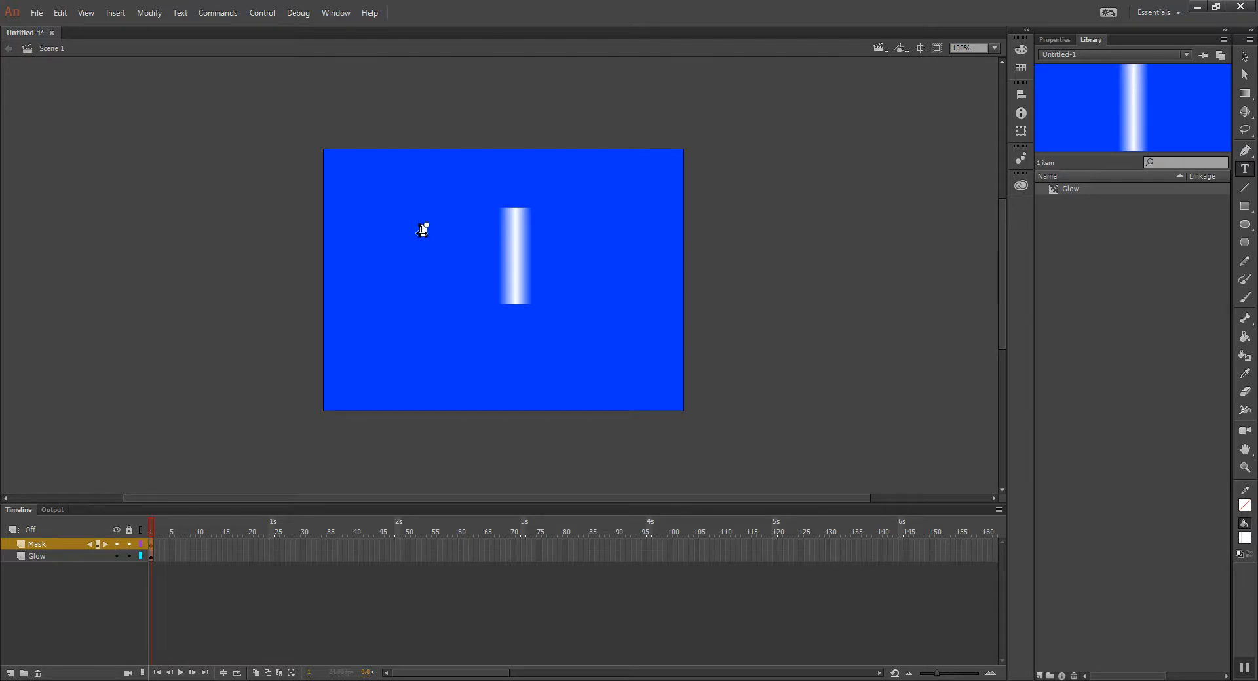
{"action": "type", "text": "GLOW"}
{"action": "key", "text": "ctrl+a"}
{"action": "left_click", "coordinate": [1064, 37]}
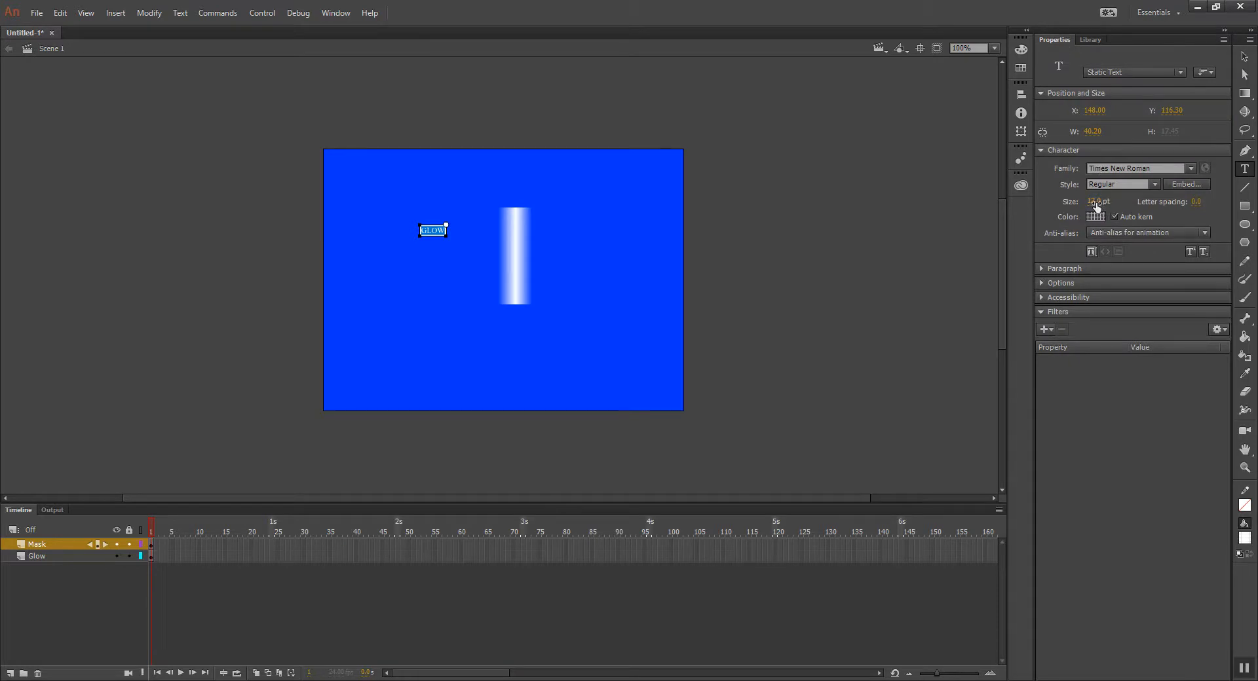
{"action": "left_click_drag", "start_coordinate": [1092, 201], "coordinate": [1150, 195]}
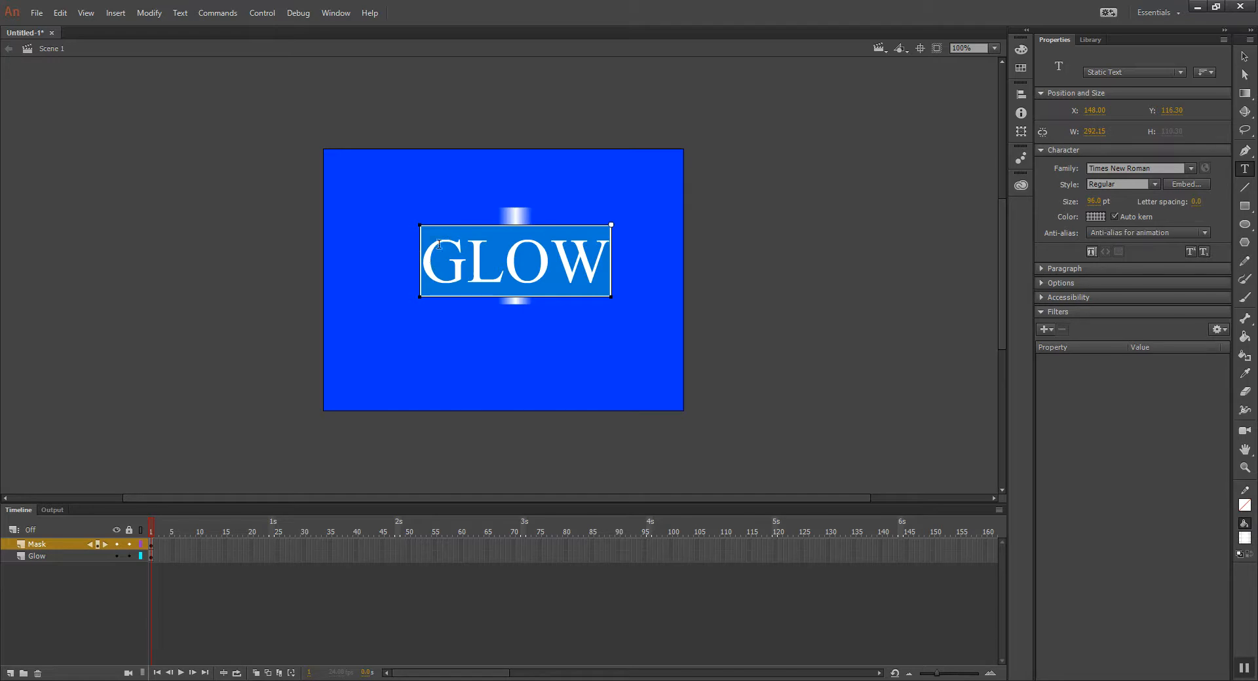
Set the whole GLOW text in the Impact font and shift it over the gradient bar, to about X 168, Y 117.
{"action": "left_click_drag", "start_coordinate": [528, 226], "coordinate": [521, 222]}
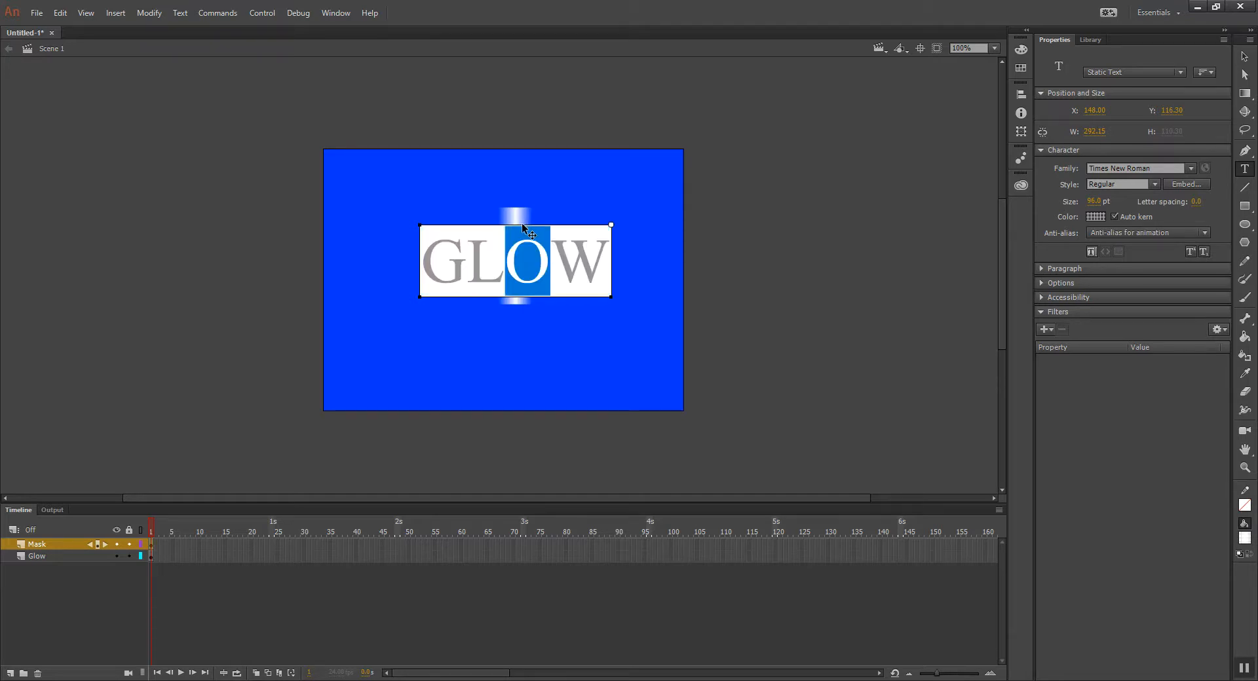
{"action": "left_click", "coordinate": [605, 230]}
{"action": "key", "text": "ctrl+a"}
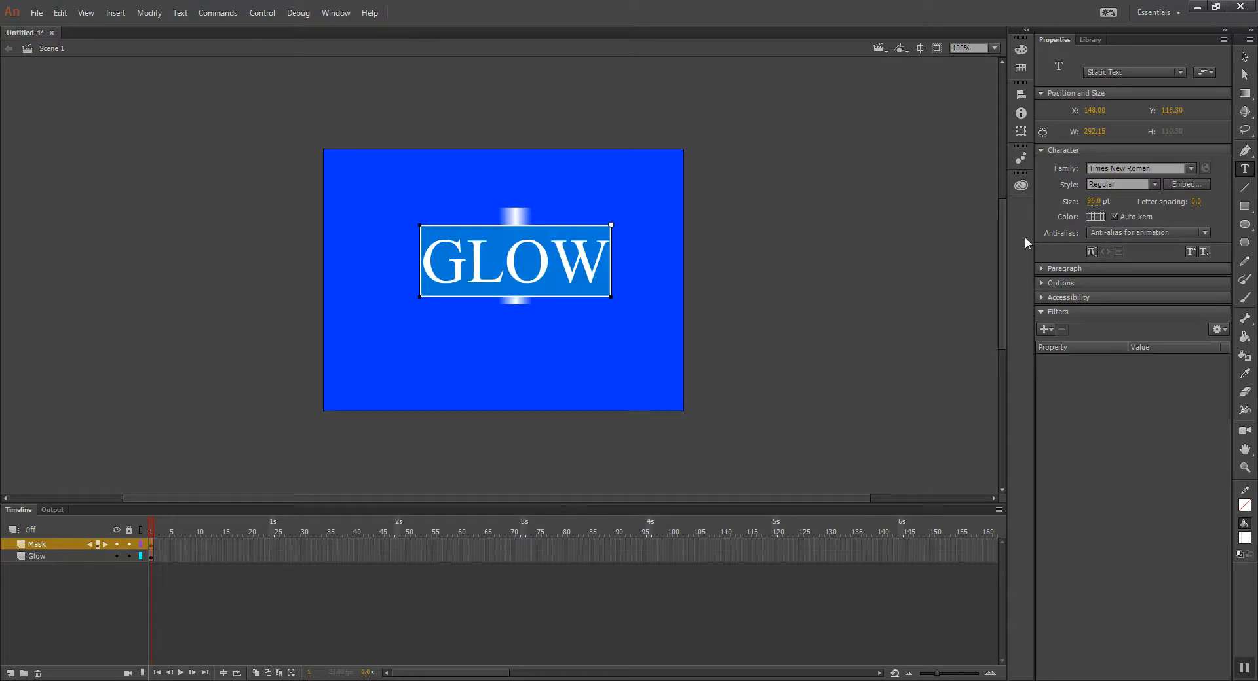
{"action": "left_click", "coordinate": [1138, 170]}
{"action": "type", "text": "Impact"}
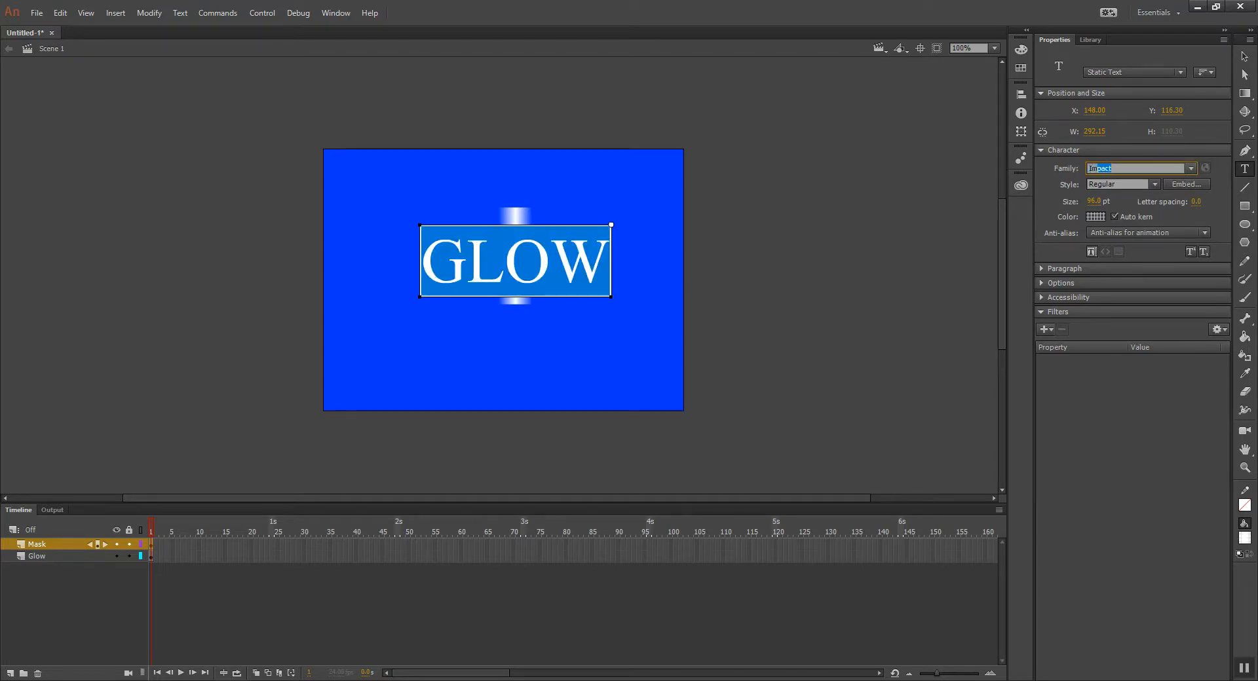
{"action": "key", "text": "Return"}
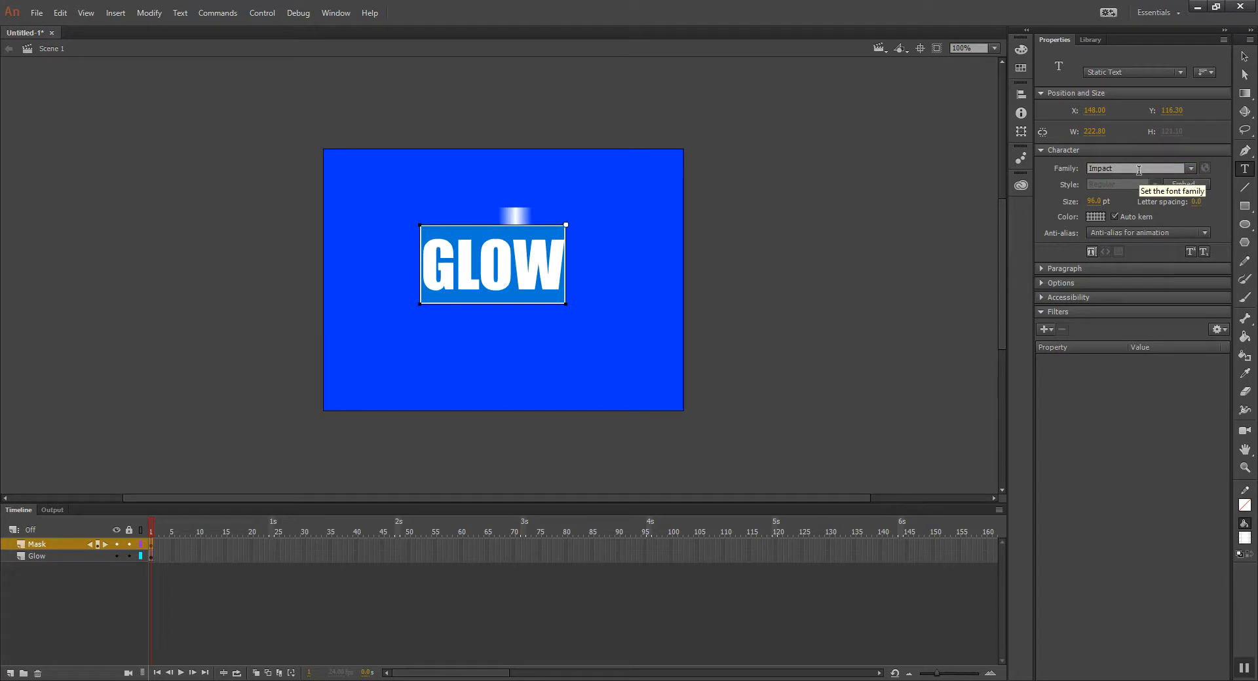
{"action": "left_click", "coordinate": [1244, 58]}
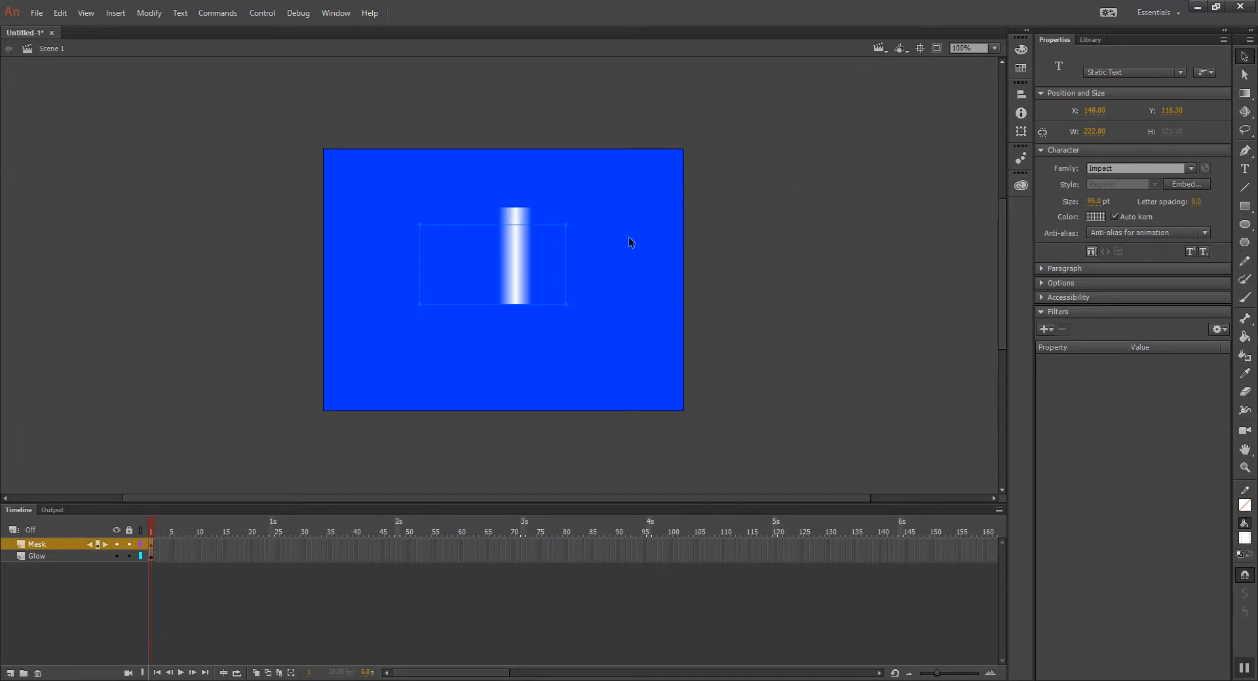
{"action": "left_click_drag", "start_coordinate": [472, 270], "coordinate": [485, 269]}
Color the GLOW text solid white and move it up to about Y 104.
{"action": "key", "text": "t"}
{"action": "left_click", "coordinate": [534, 256]}
{"action": "double_click", "coordinate": [535, 264]}
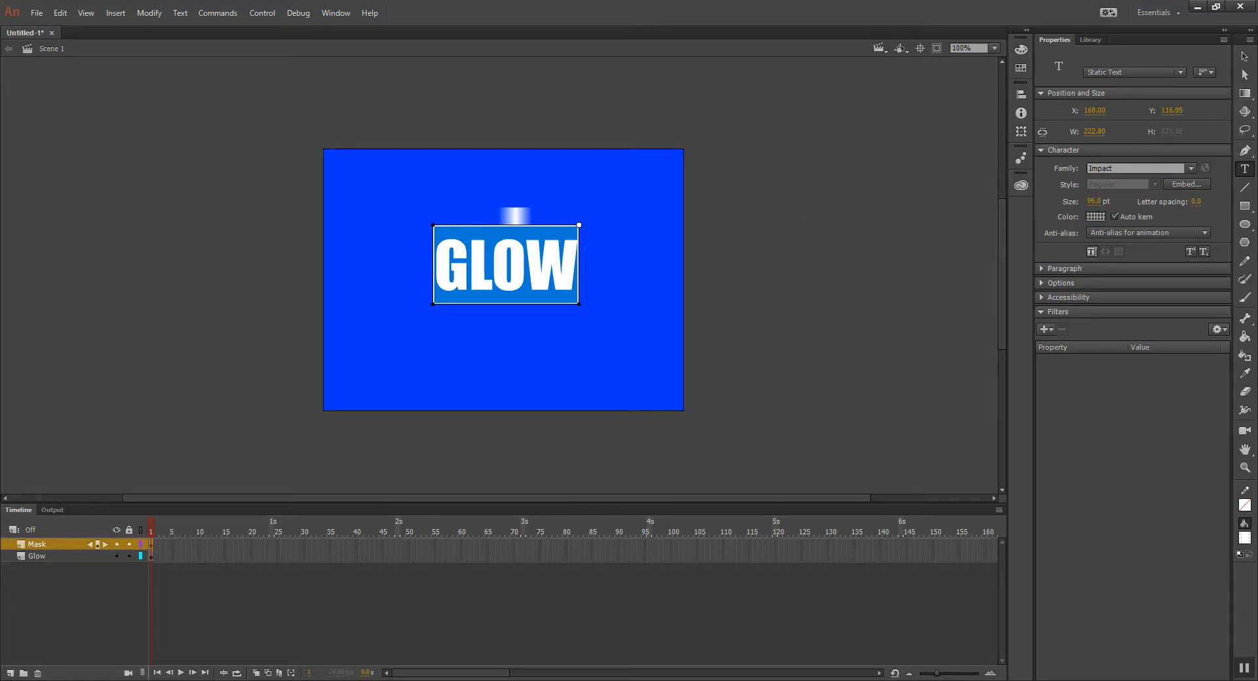
{"action": "left_click", "coordinate": [1245, 539]}
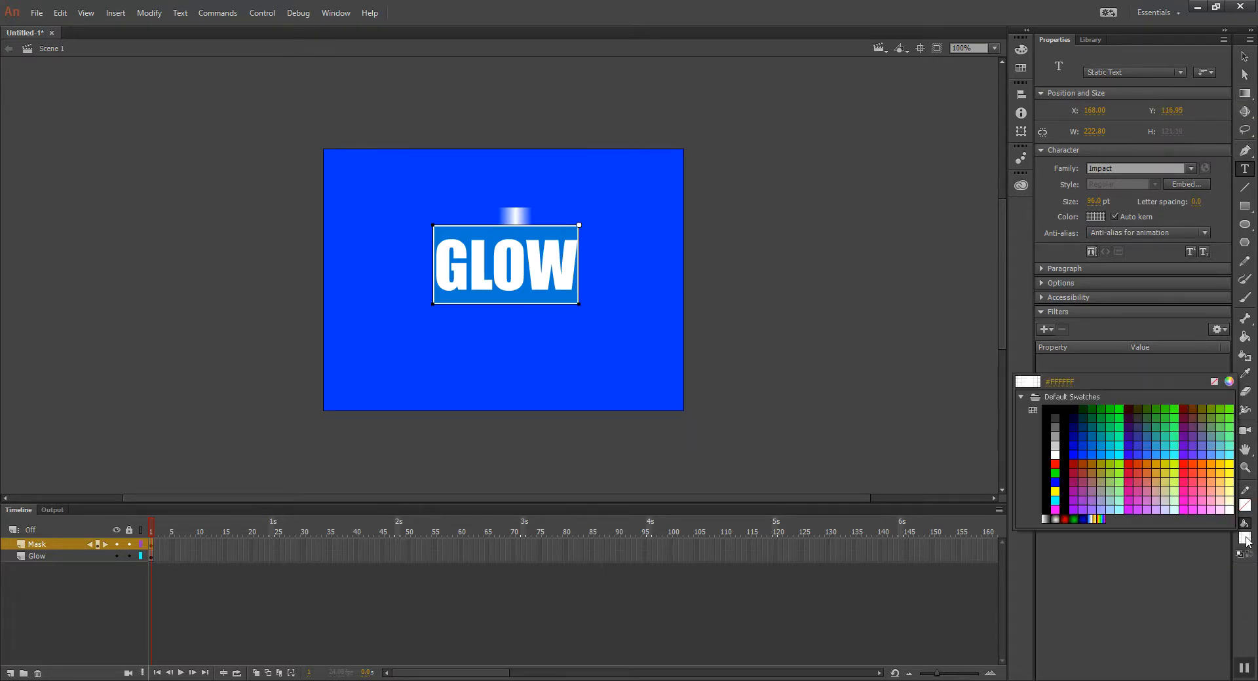
{"action": "left_click", "coordinate": [1056, 454]}
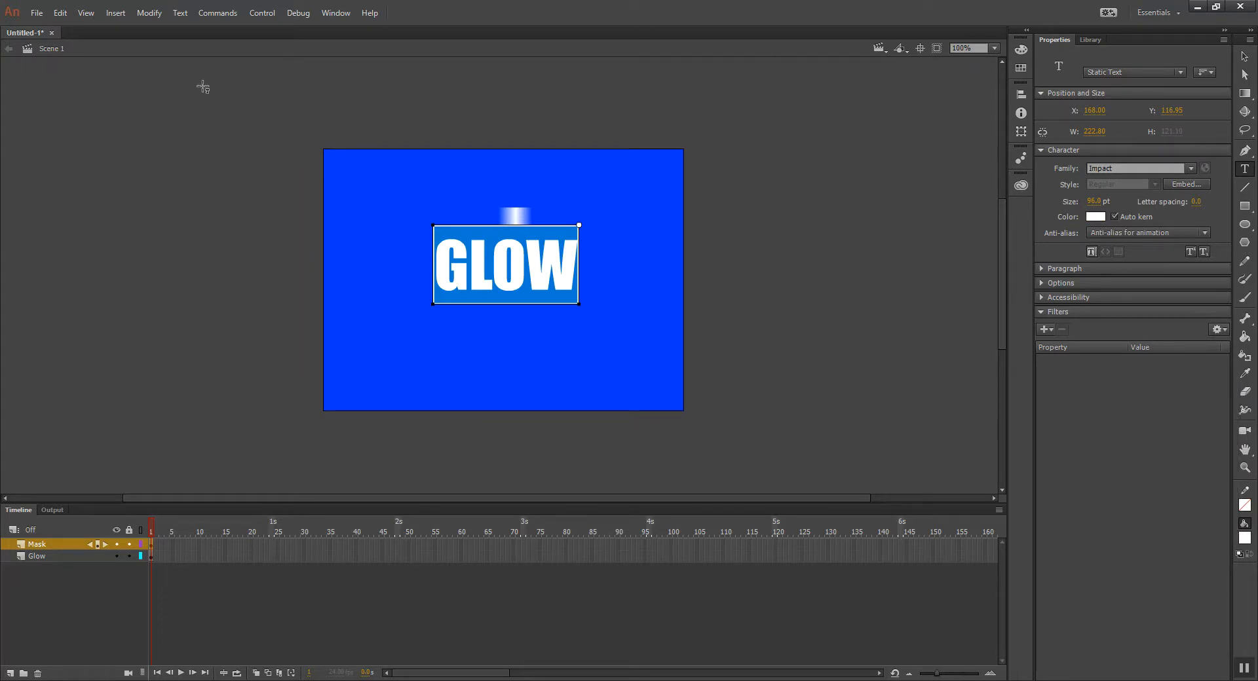
{"action": "left_click", "coordinate": [1244, 56]}
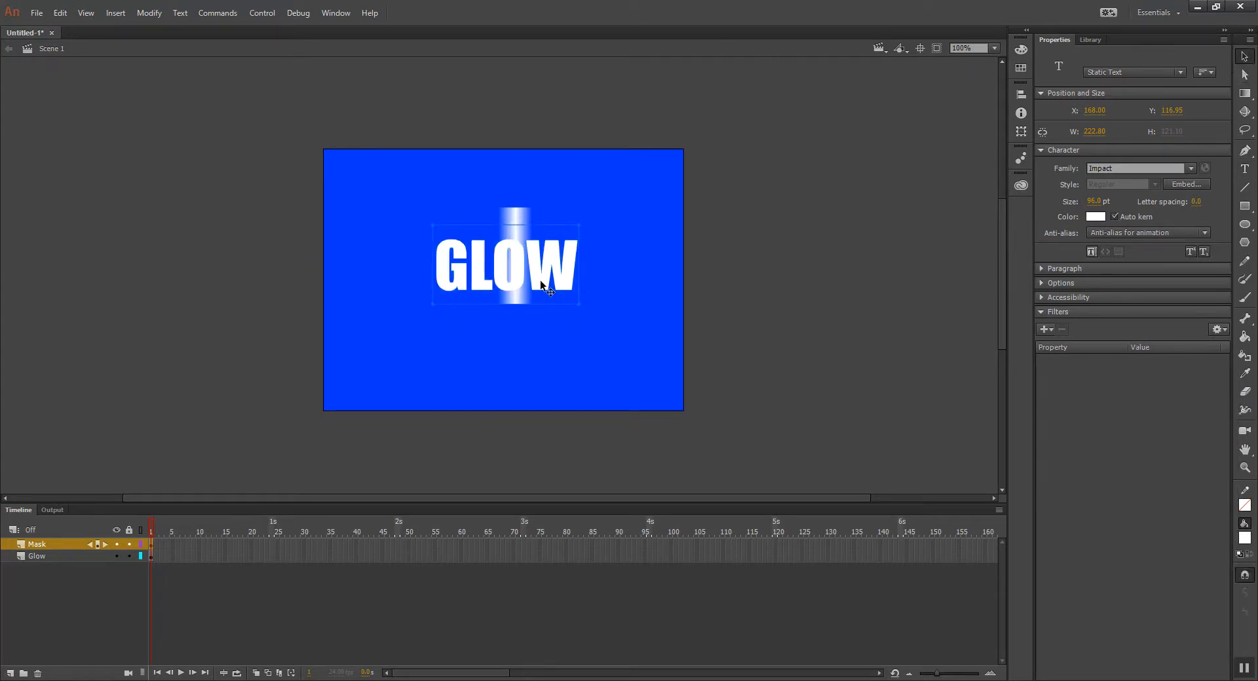
{"action": "left_click_drag", "start_coordinate": [540, 276], "coordinate": [540, 268]}
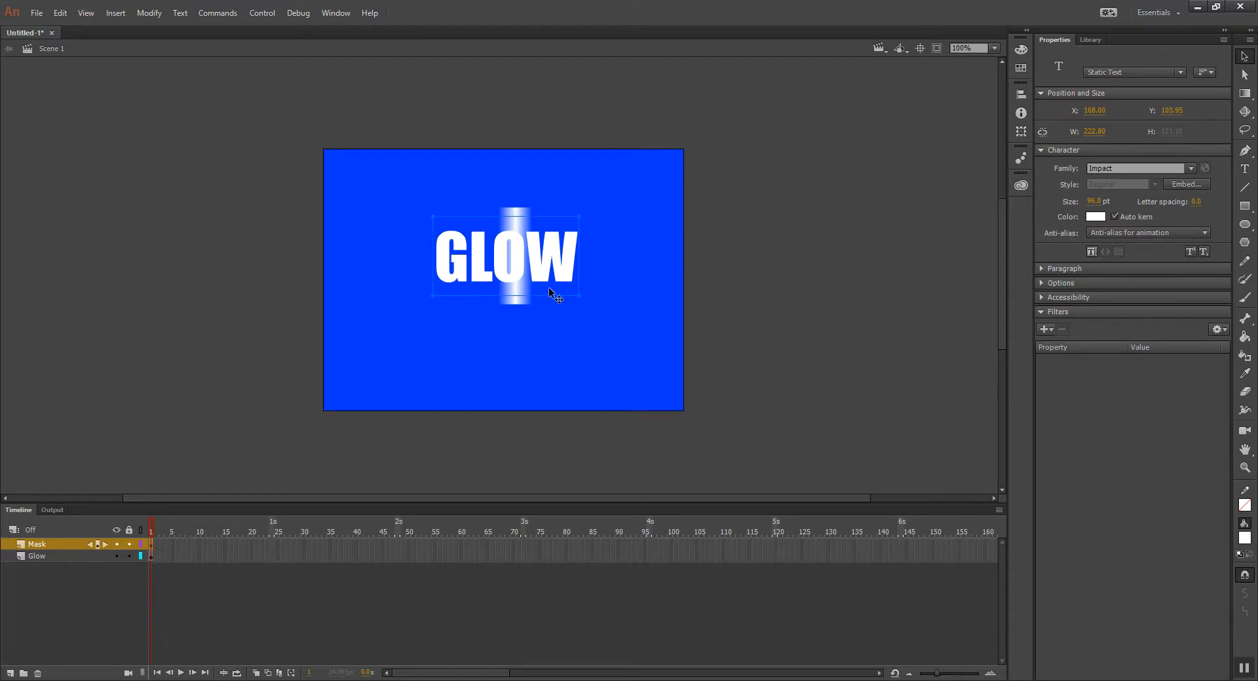
Turn the Mask layer into a mask for the Glow layer and unlock the Glow layer.
{"action": "right_click", "coordinate": [58, 544]}
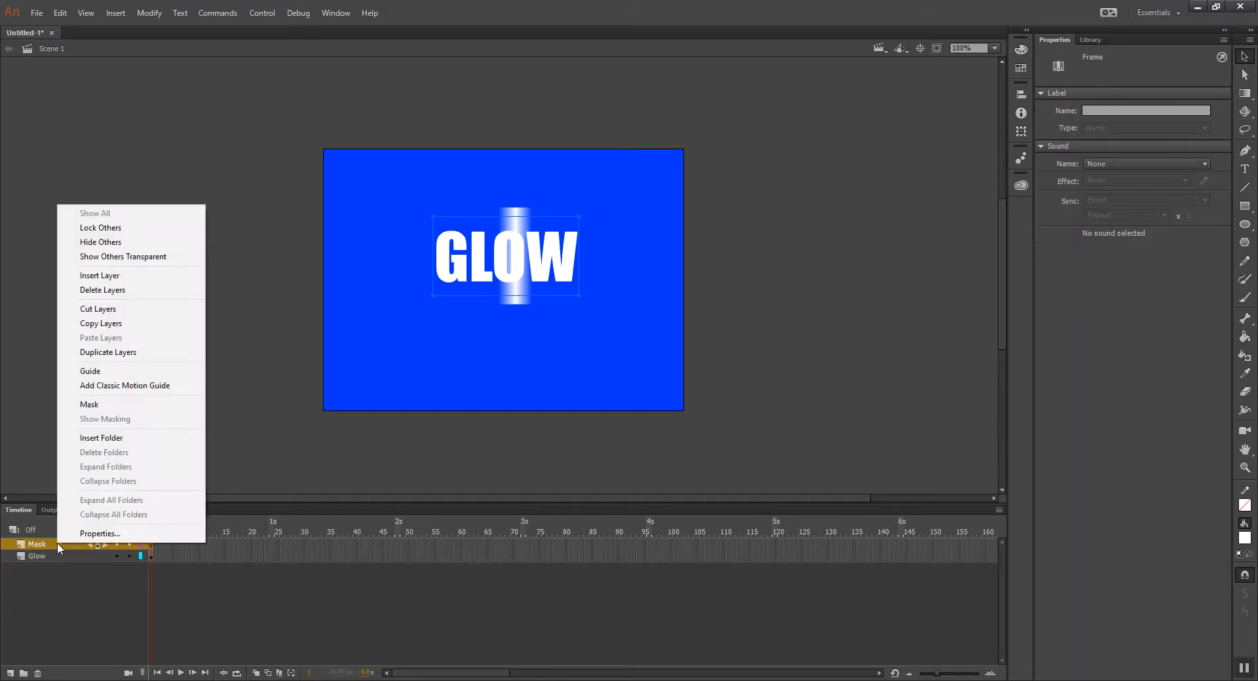
{"action": "left_click", "coordinate": [101, 410]}
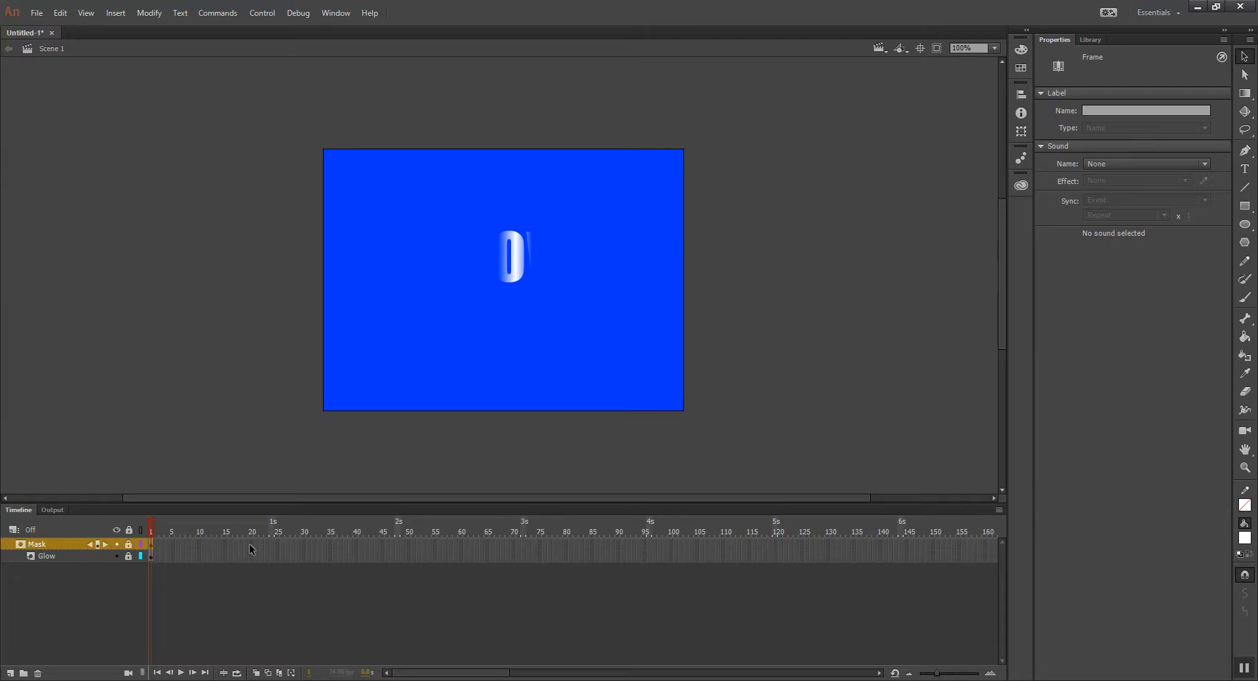
{"action": "right_click", "coordinate": [150, 558]}
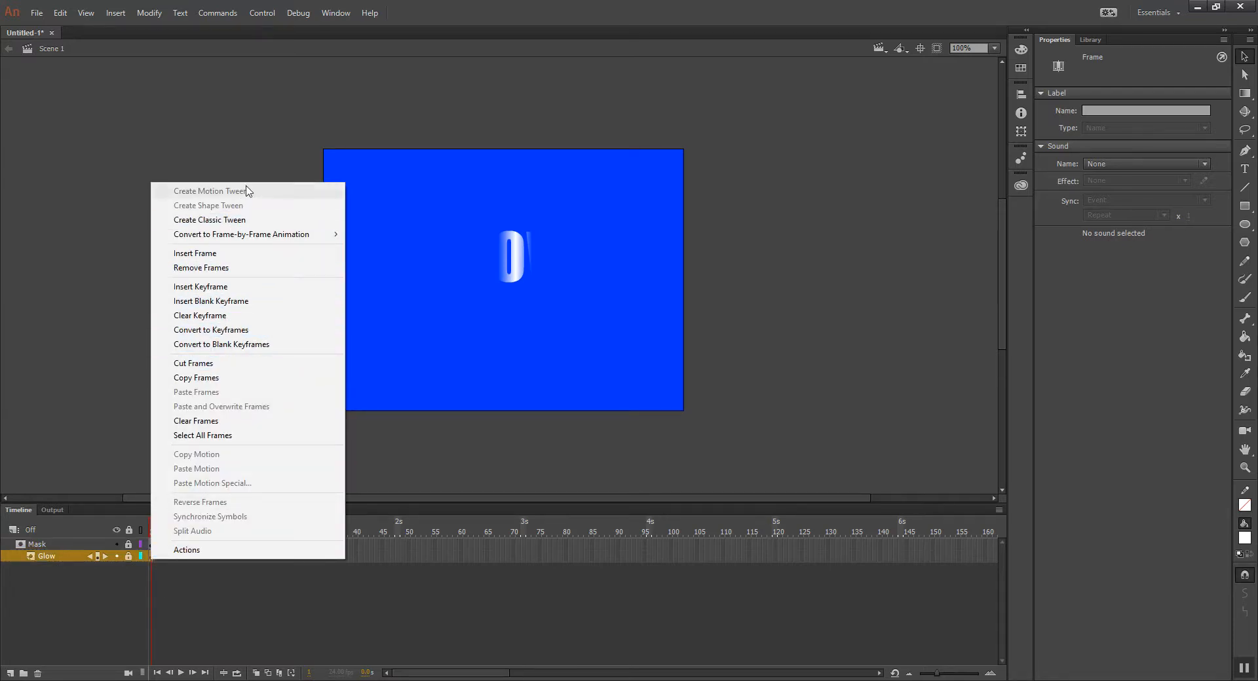
{"action": "left_click", "coordinate": [56, 557]}
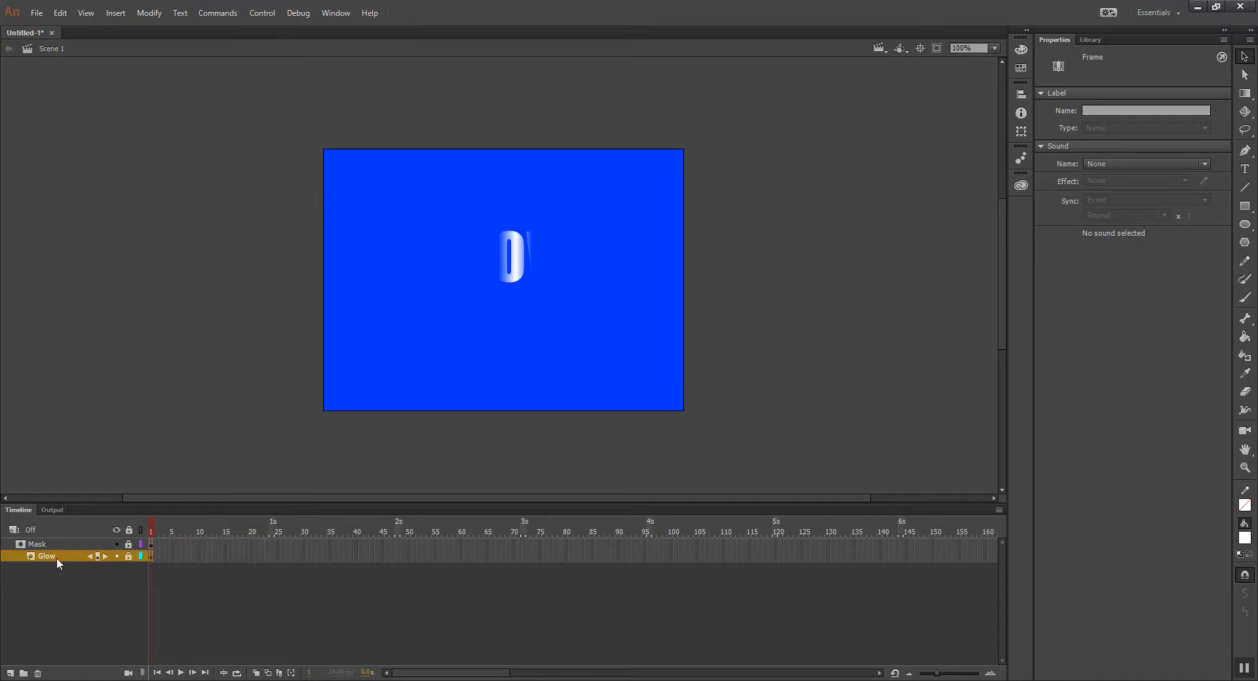
{"action": "left_click", "coordinate": [129, 556]}
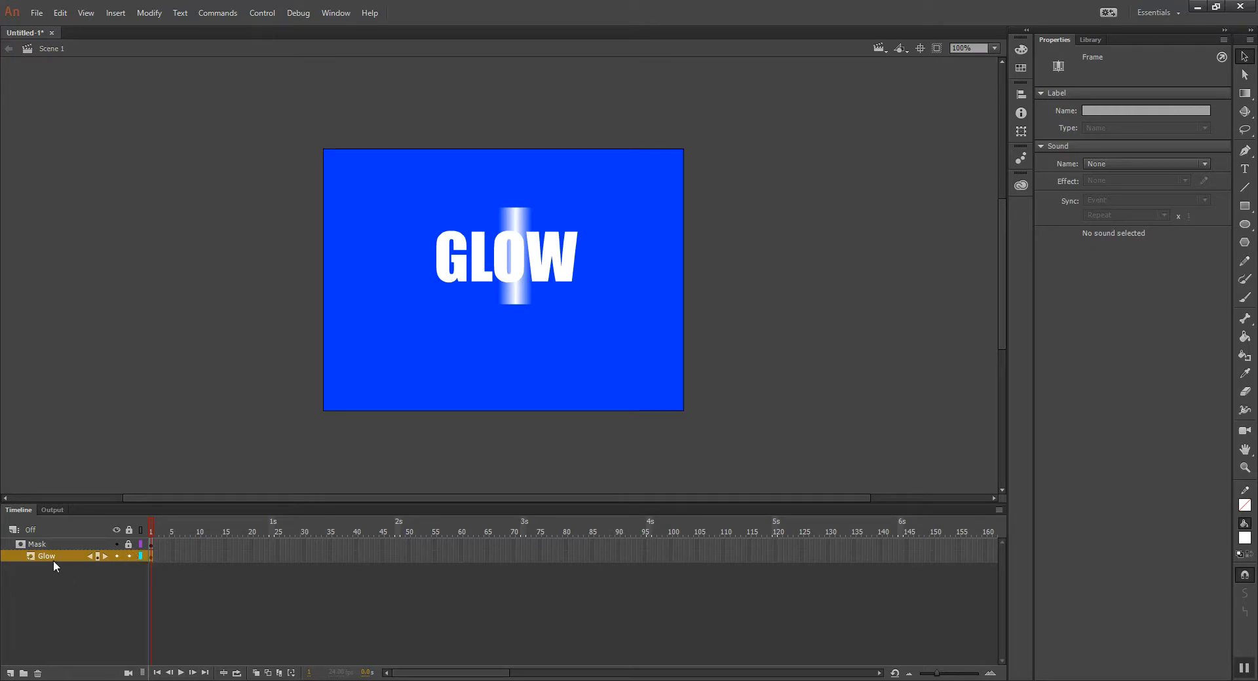
Create a motion tween on the Glow layer's first frame.
{"action": "right_click", "coordinate": [151, 557]}
{"action": "left_click", "coordinate": [238, 189]}
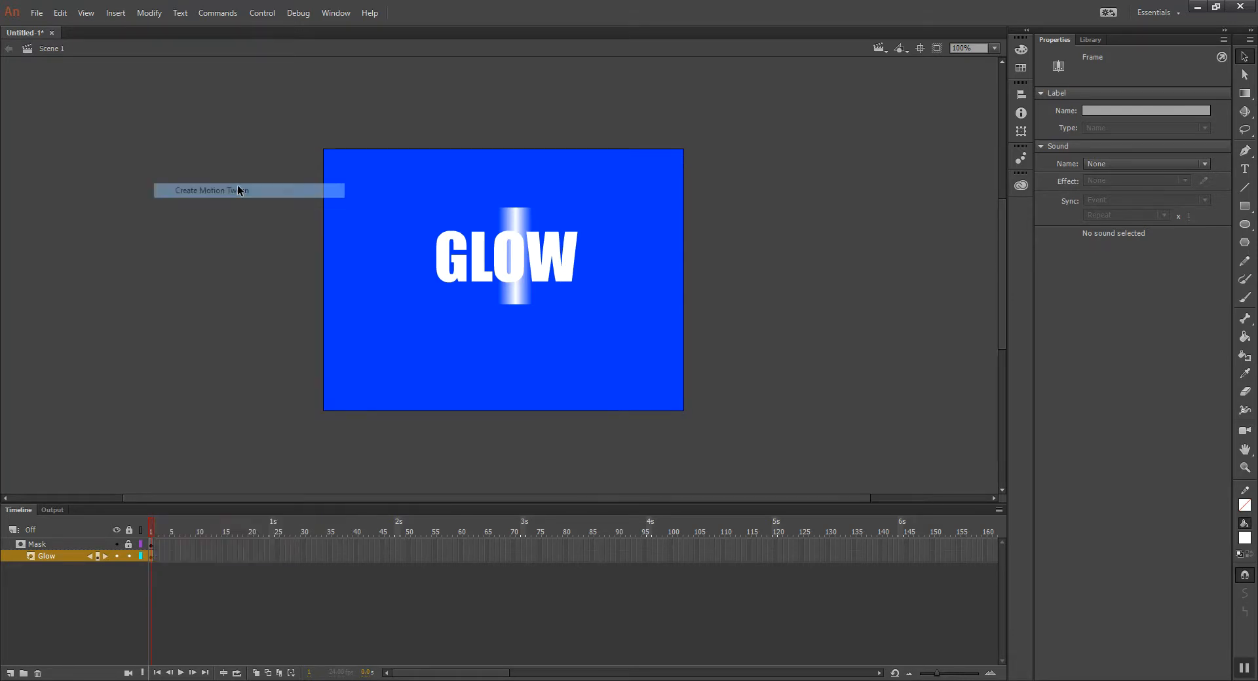
{"action": "right_click", "coordinate": [151, 556]}
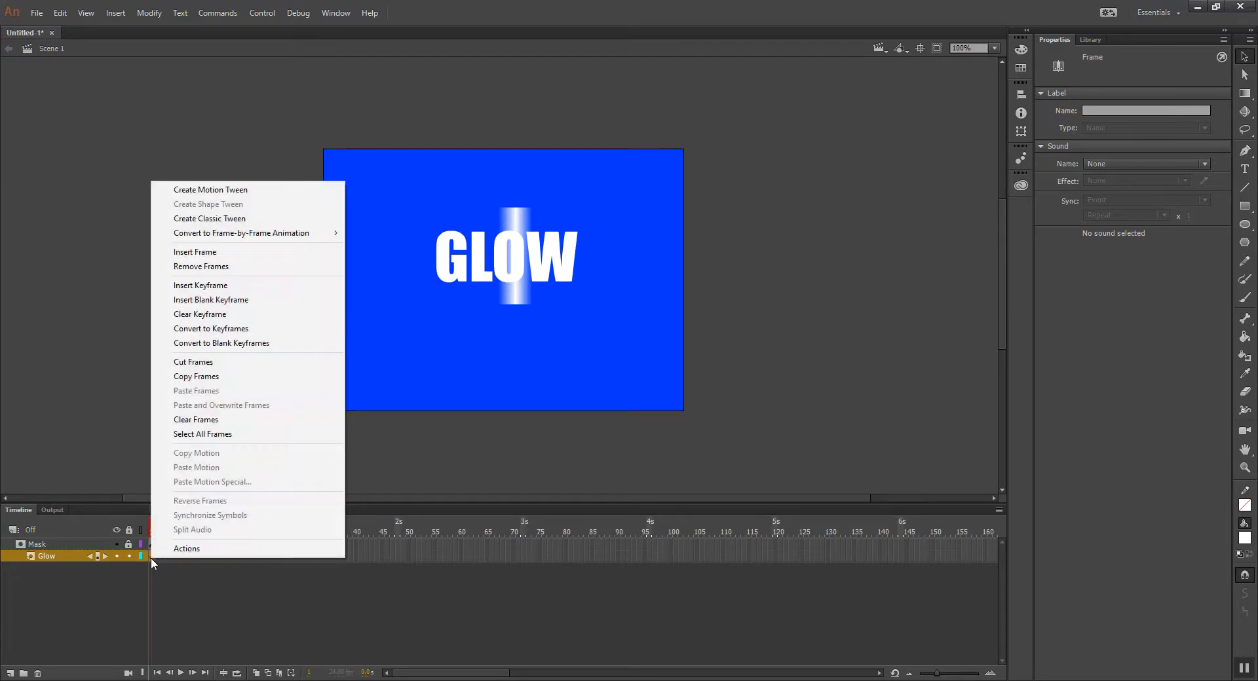
{"action": "left_click", "coordinate": [197, 189]}
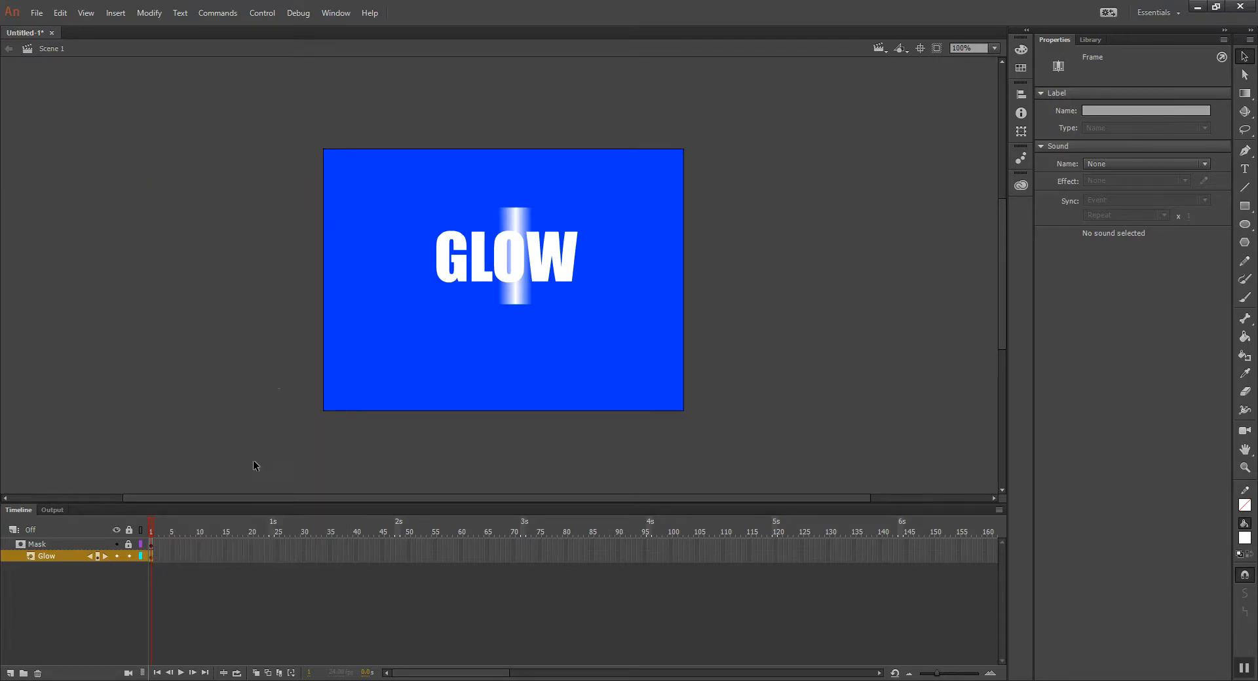
{"action": "left_click", "coordinate": [148, 558]}
{"action": "right_click", "coordinate": [151, 556]}
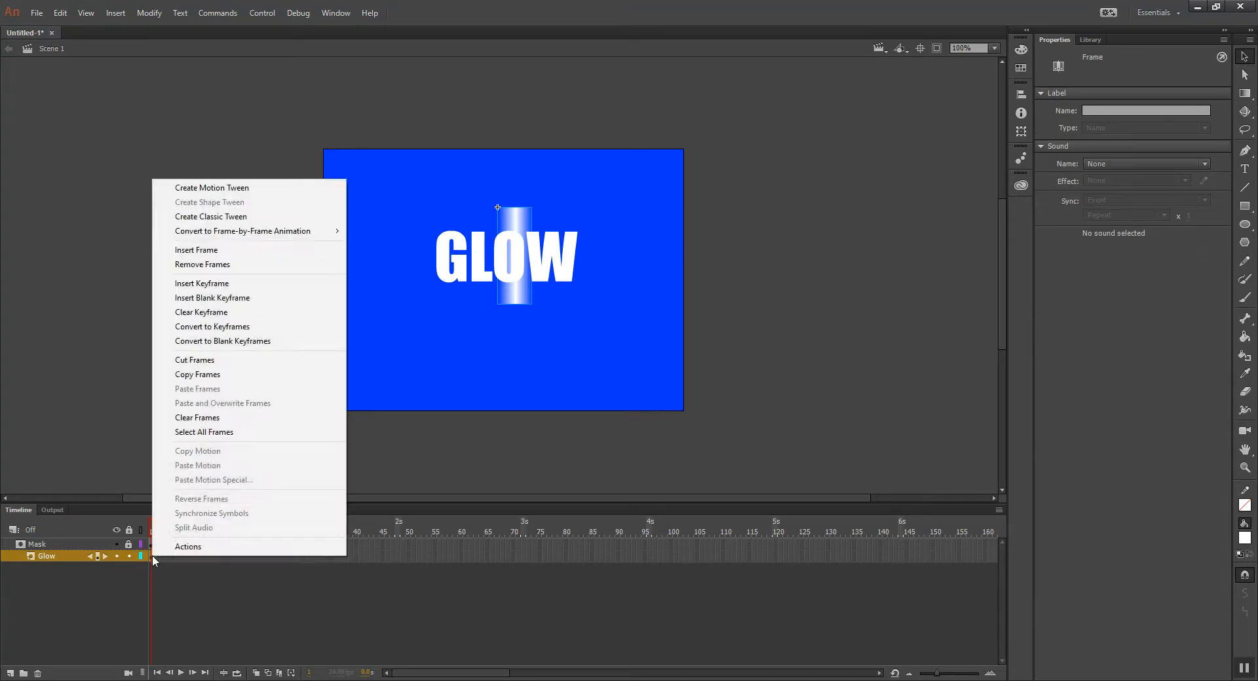
{"action": "left_click", "coordinate": [219, 187]}
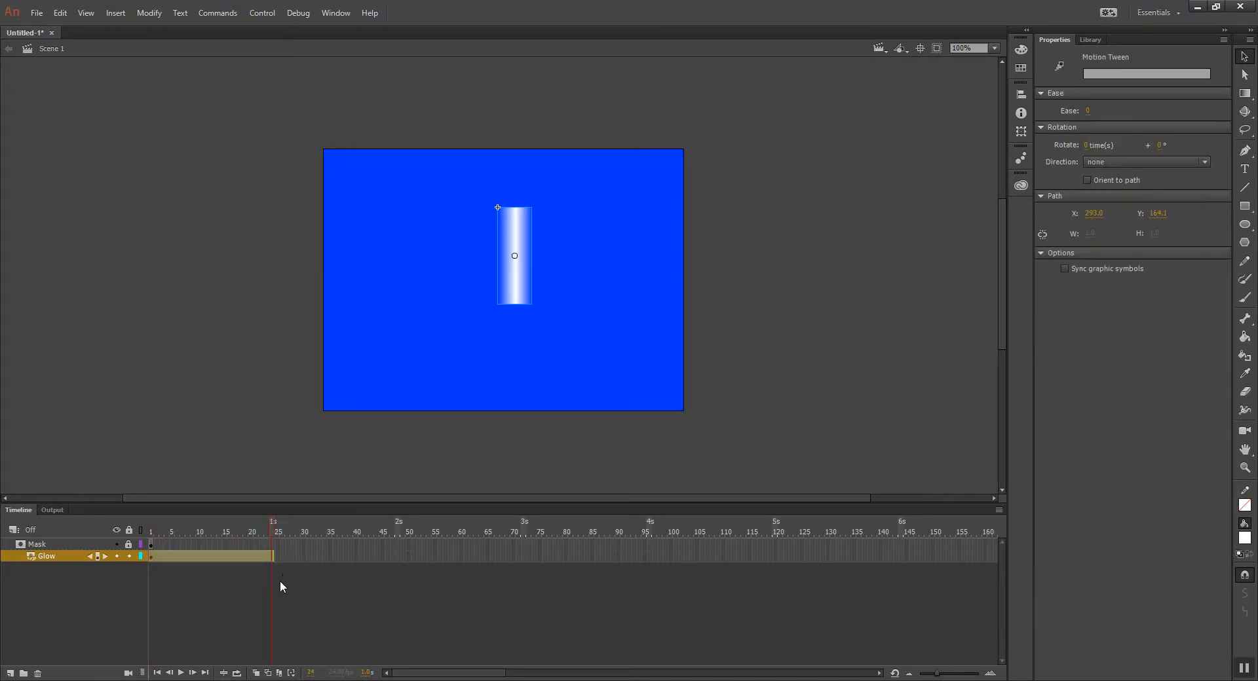
Unlock the Mask layer and extend its frames to frame 24 to match the Glow tween.
{"action": "left_click", "coordinate": [270, 557]}
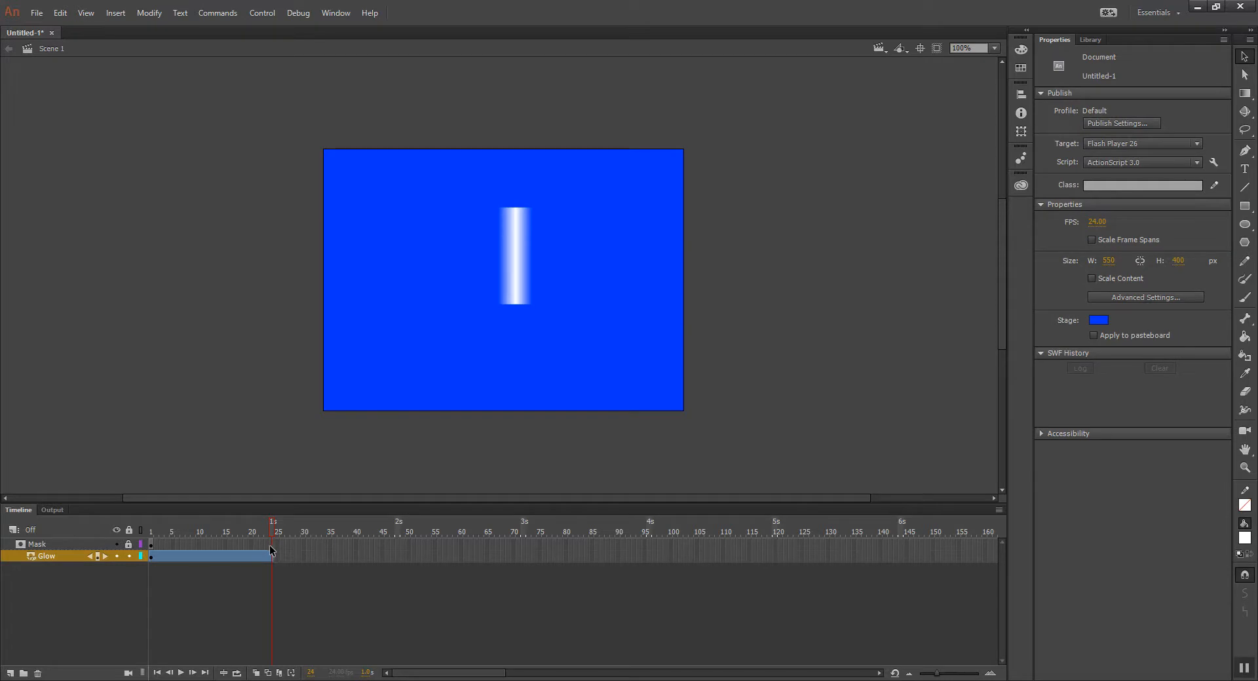
{"action": "left_click", "coordinate": [272, 545]}
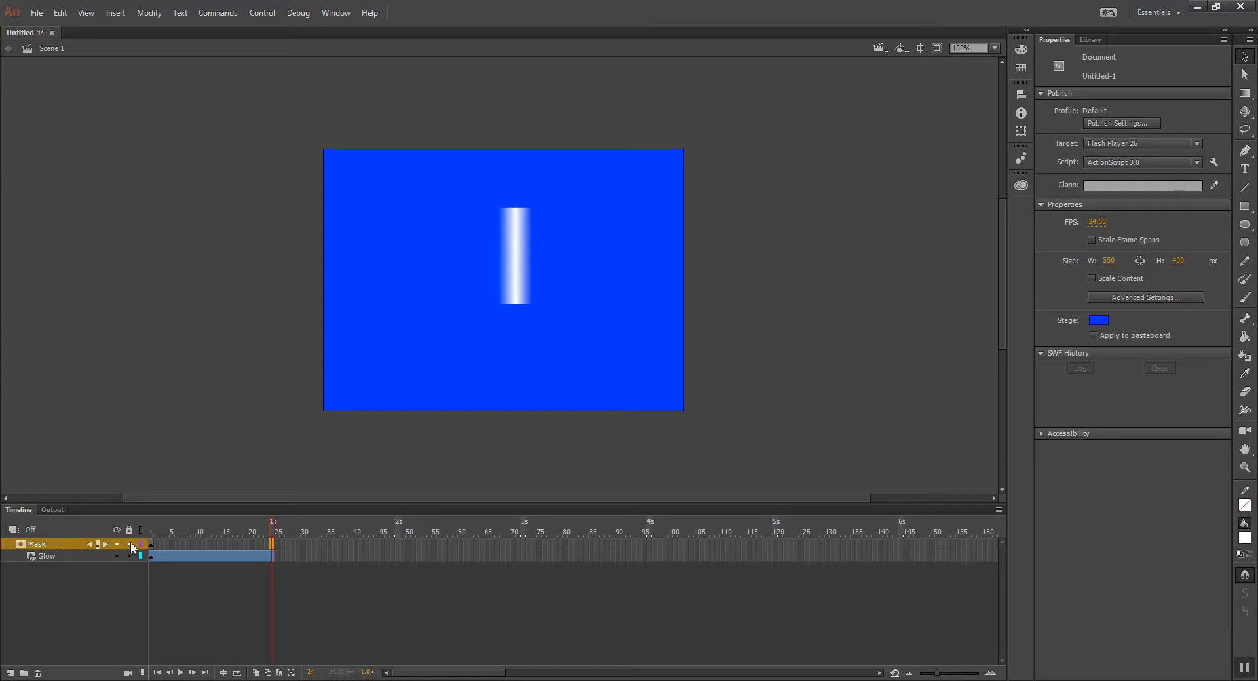
{"action": "left_click", "coordinate": [265, 553]}
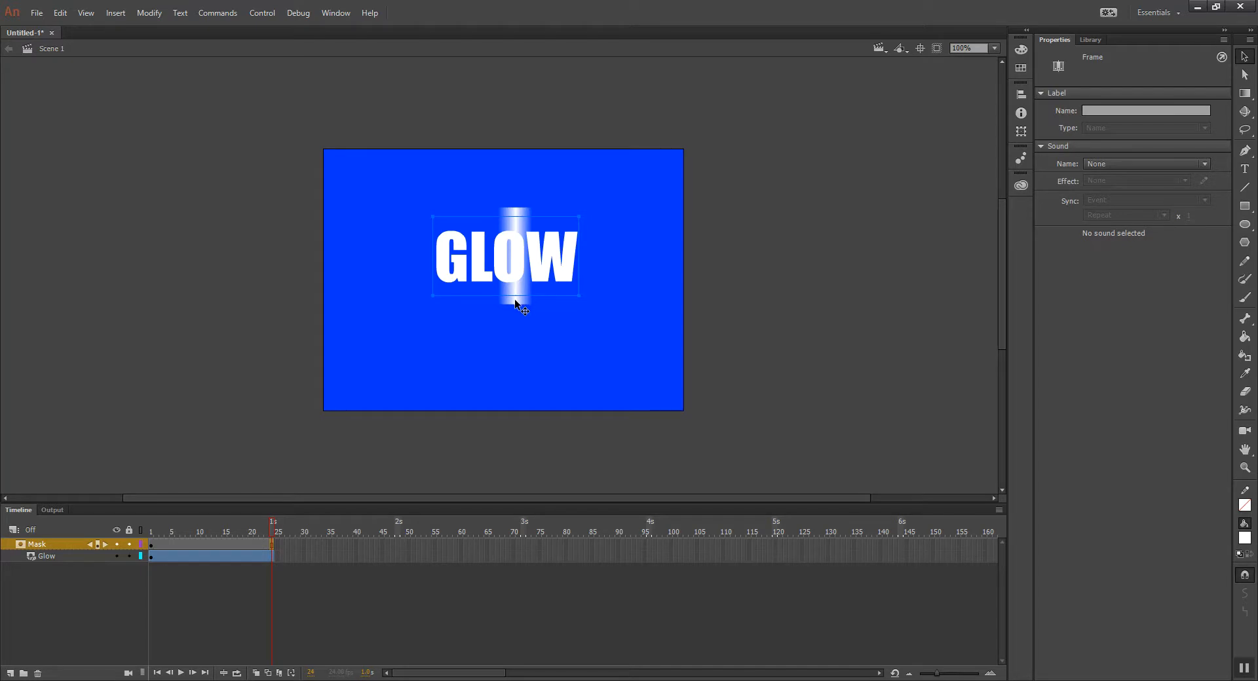
Animate the gradient bar across the text, from about X 112 at frame 1 to about X 408 at frame 24.
{"action": "left_click_drag", "start_coordinate": [515, 300], "coordinate": [607, 296]}
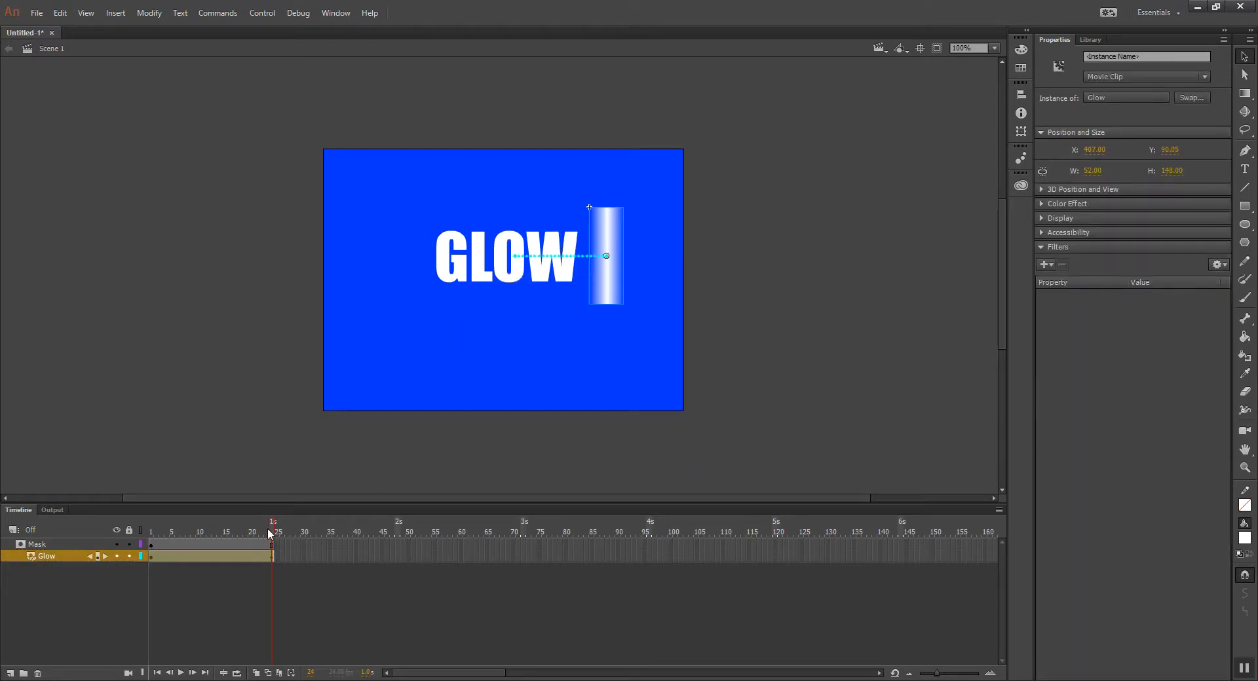
{"action": "left_click_drag", "start_coordinate": [272, 532], "coordinate": [119, 539]}
{"action": "left_click", "coordinate": [124, 553]}
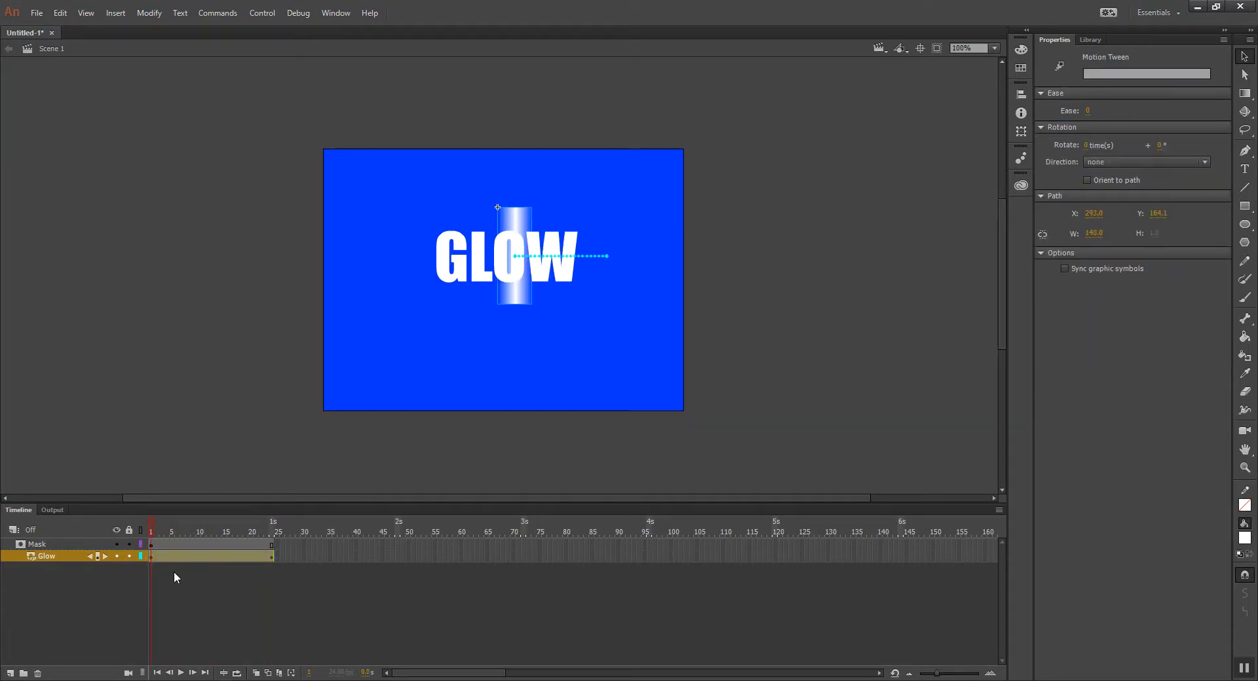
{"action": "left_click", "coordinate": [151, 563]}
{"action": "left_click", "coordinate": [152, 554]}
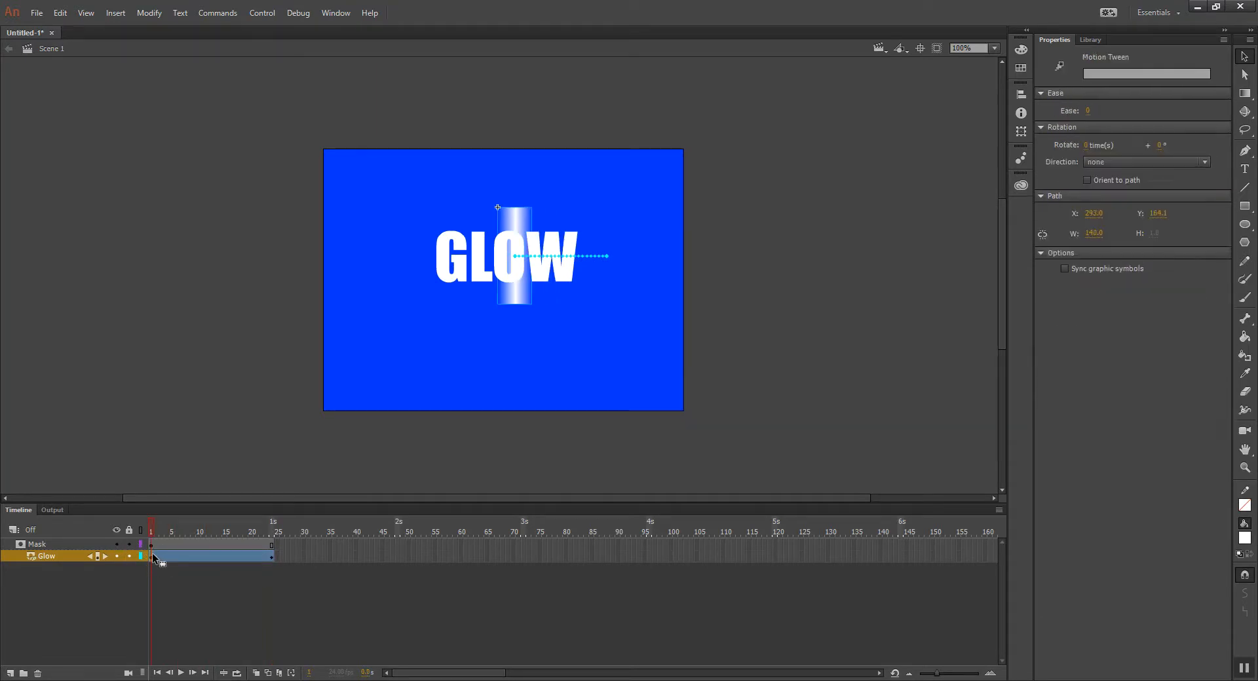
{"action": "left_click_drag", "start_coordinate": [514, 297], "coordinate": [412, 300]}
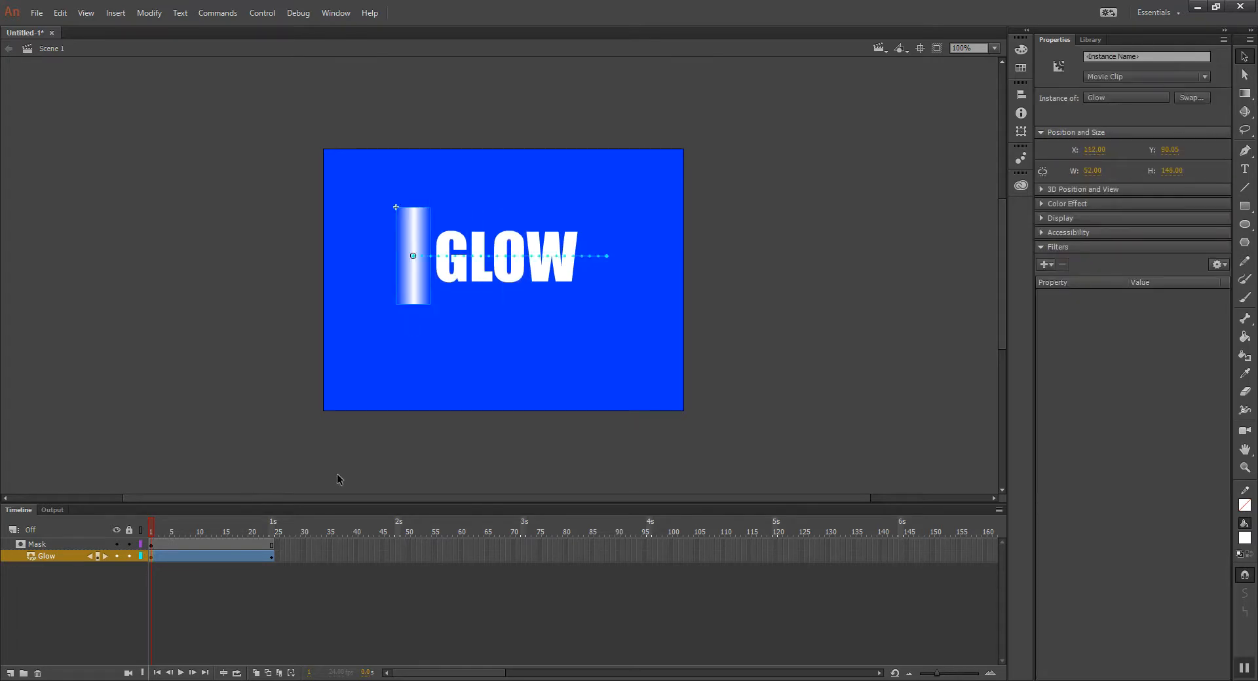
Lock both layers and scrub between frames 1 and 24 to preview the masked glow animation.
{"action": "left_click", "coordinate": [130, 544]}
{"action": "left_click", "coordinate": [128, 556]}
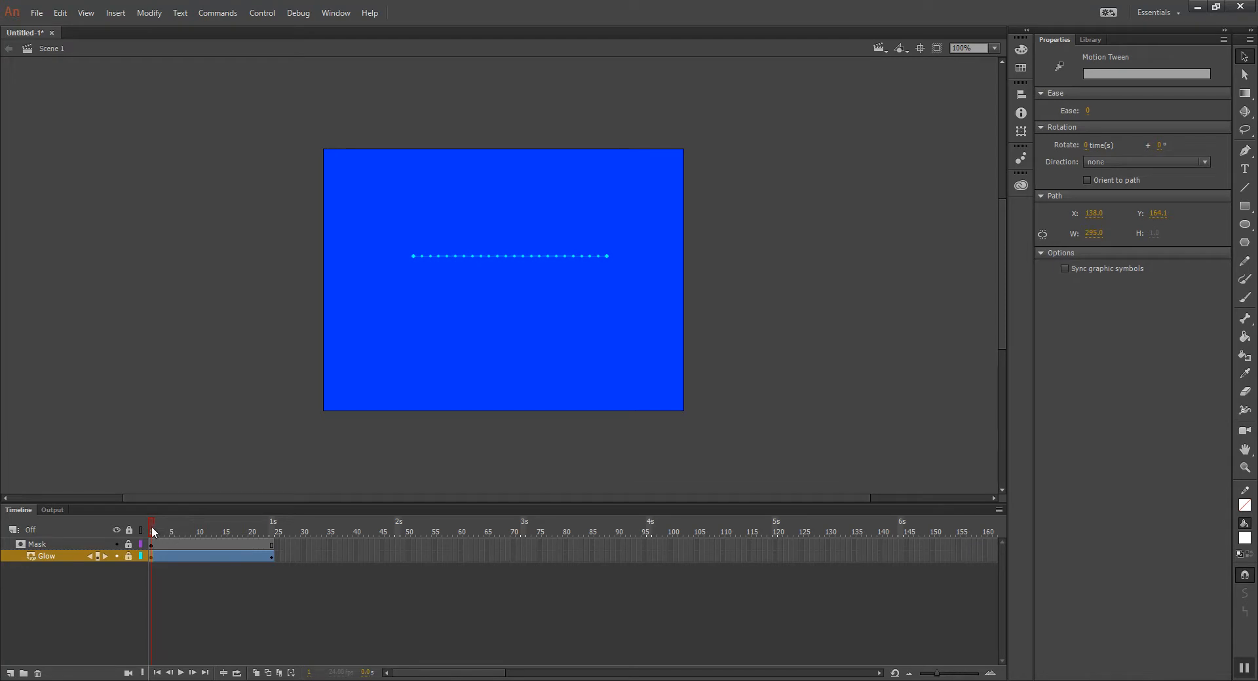
{"action": "left_click_drag", "start_coordinate": [152, 525], "coordinate": [269, 544]}
{"action": "left_click_drag", "start_coordinate": [228, 532], "coordinate": [128, 547]}
Unlock the layers and break the GLOW text apart twice into plain shapes.
{"action": "left_click", "coordinate": [129, 556]}
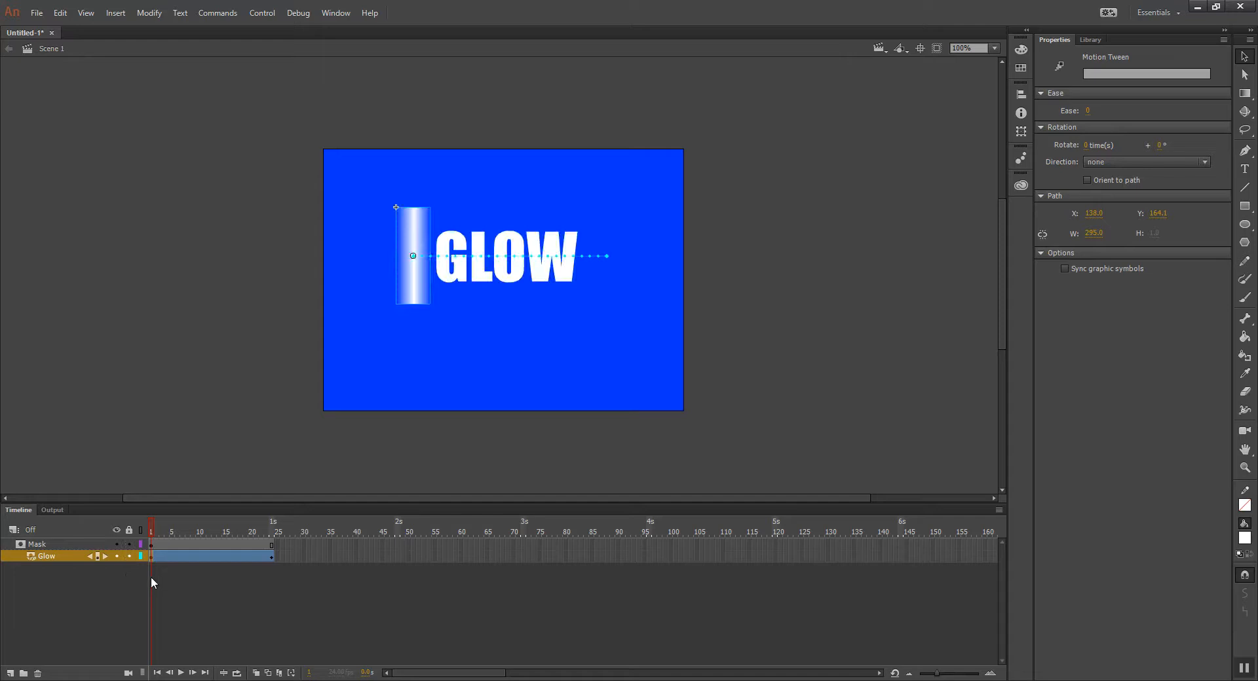
{"action": "left_click", "coordinate": [524, 273]}
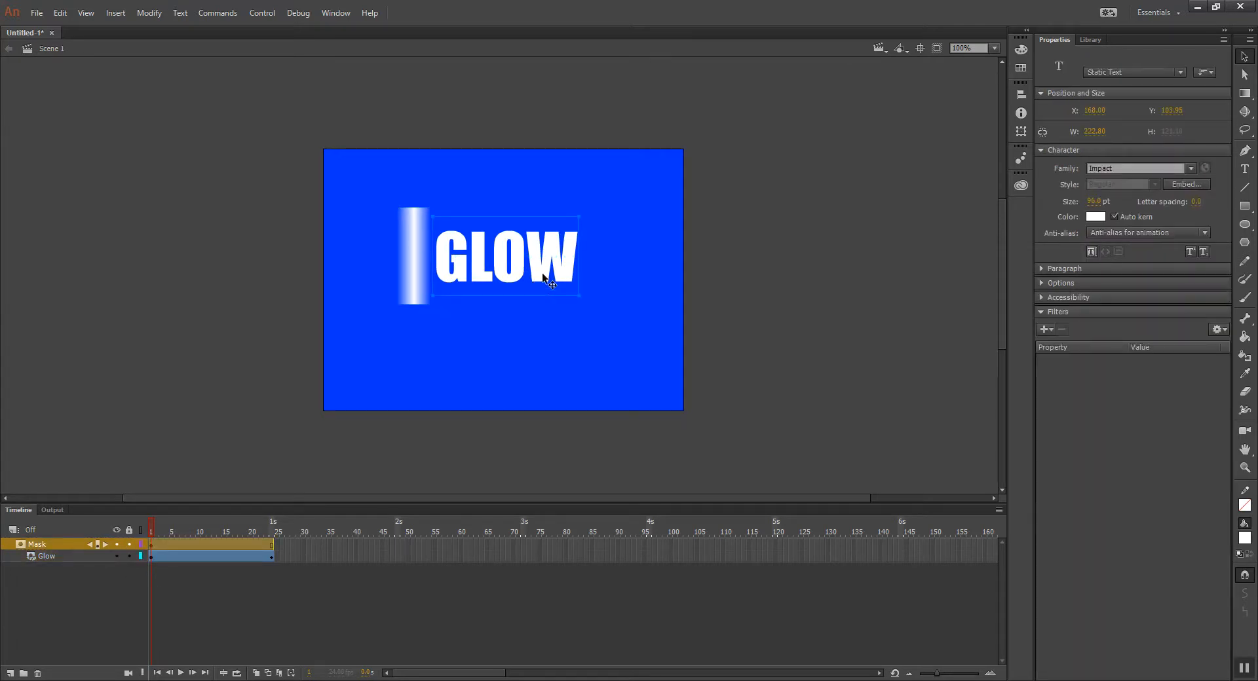
{"action": "key", "text": "ctrl+b"}
{"action": "key", "text": "ctrl+b"}
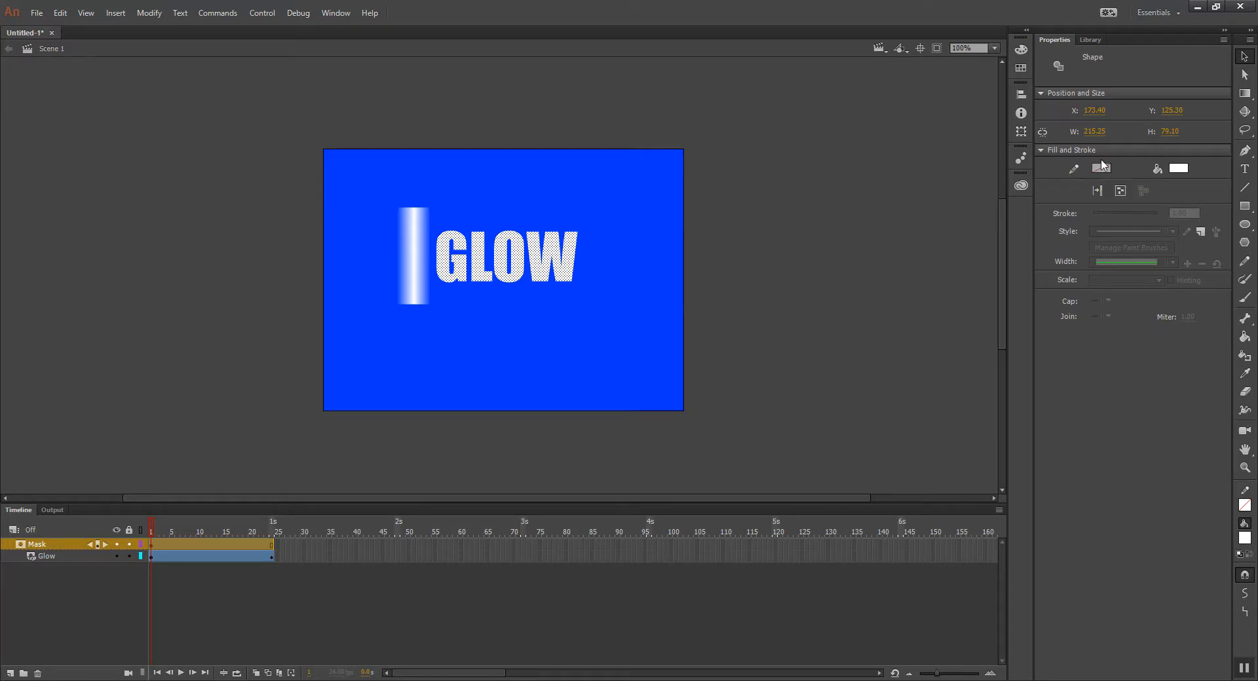
Set the stroke color to yellow and outline the GLOW letter shapes with the Ink Bottle tool.
{"action": "left_click", "coordinate": [1245, 506]}
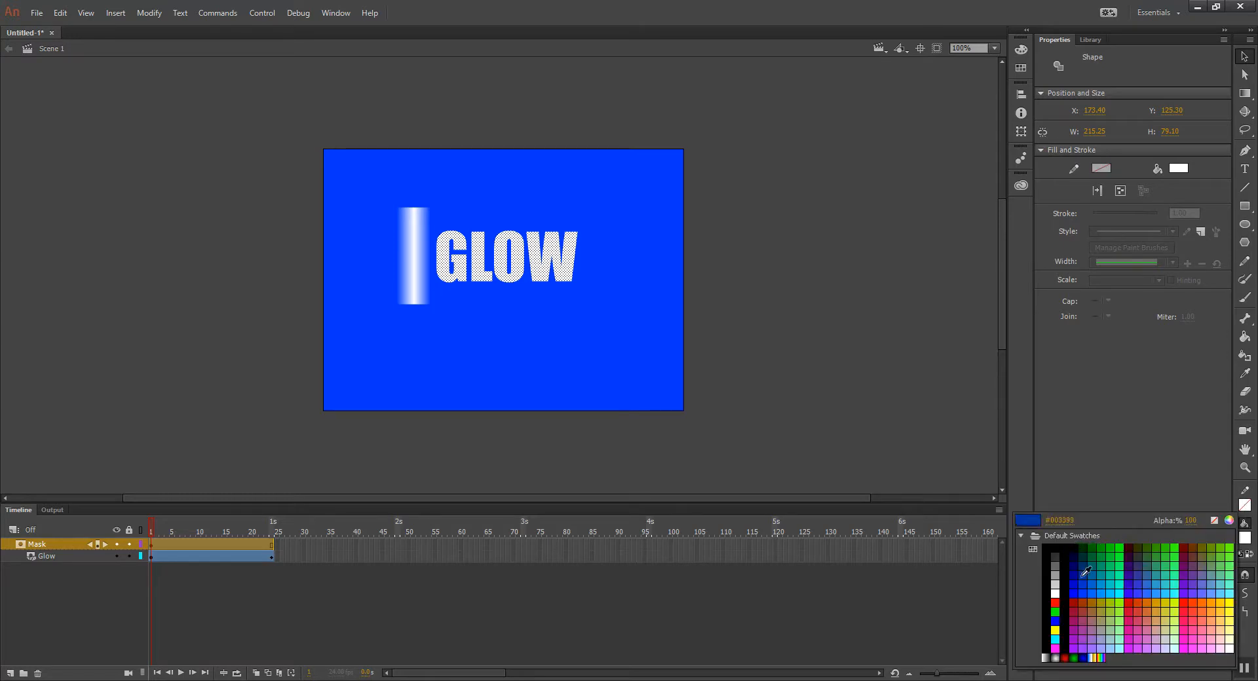
{"action": "left_click", "coordinate": [1055, 630]}
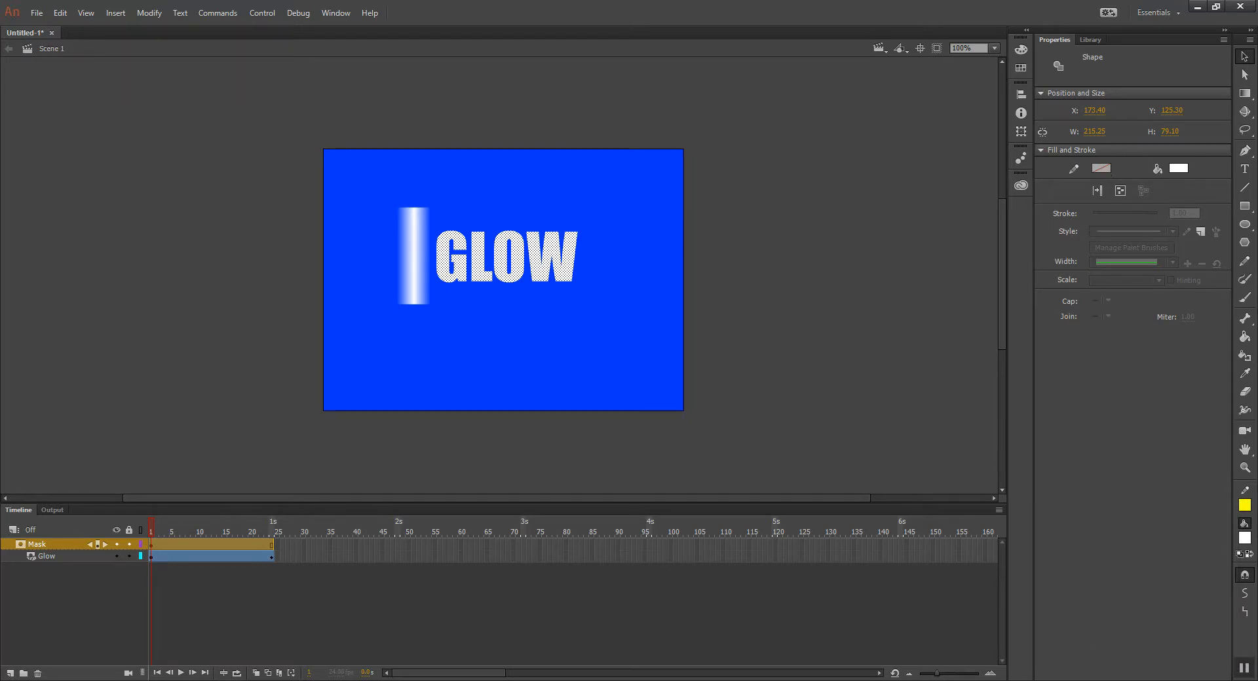
{"action": "left_click", "coordinate": [1243, 358]}
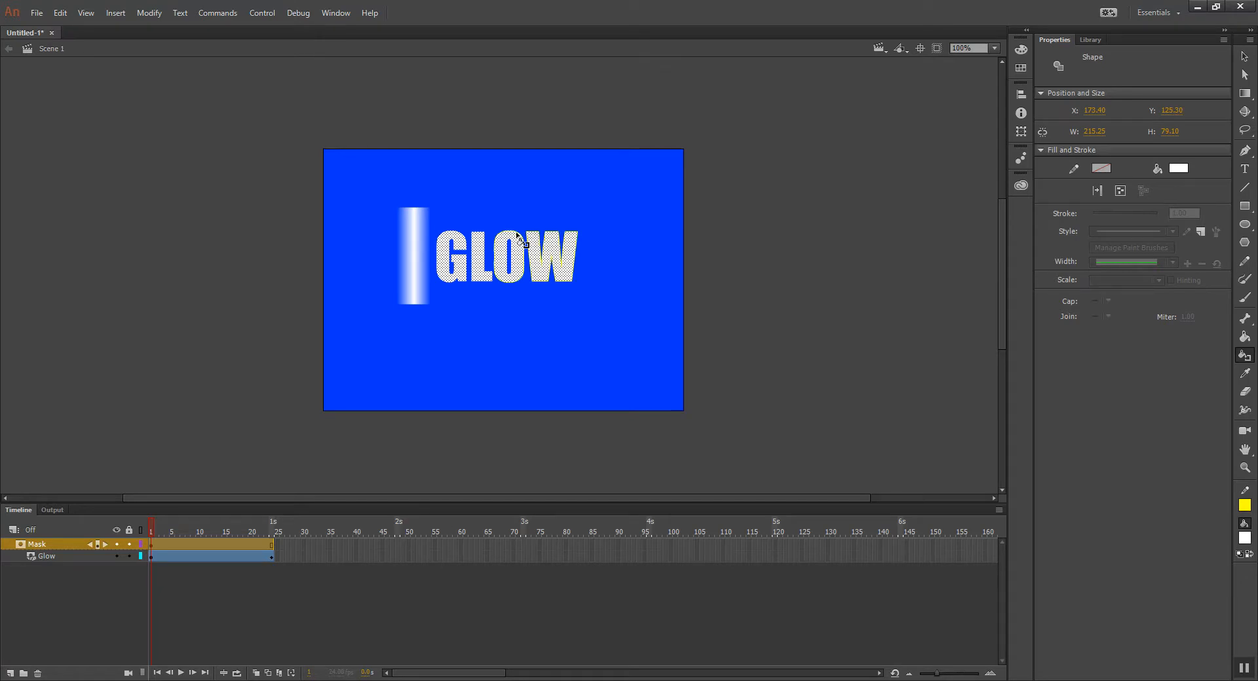
{"action": "left_click", "coordinate": [1242, 58]}
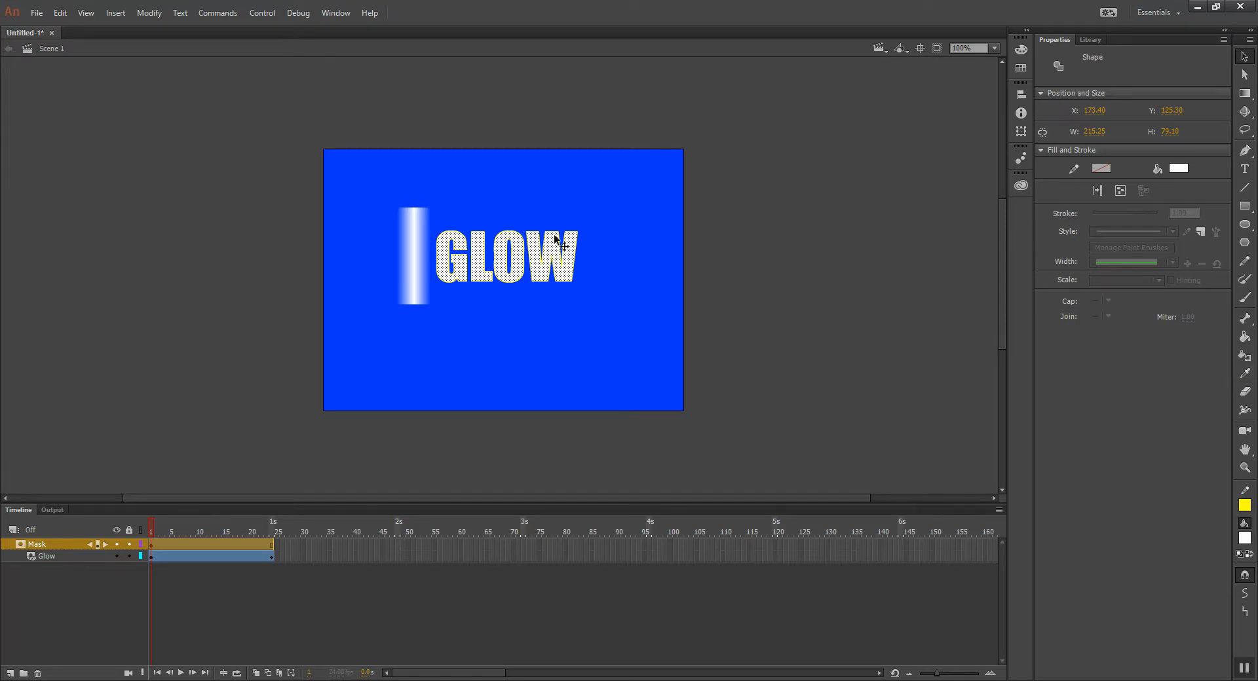
Delete the white fill of the GLOW letters and set the stroke size of the remaining yellow outline to 6.
{"action": "left_click", "coordinate": [560, 294]}
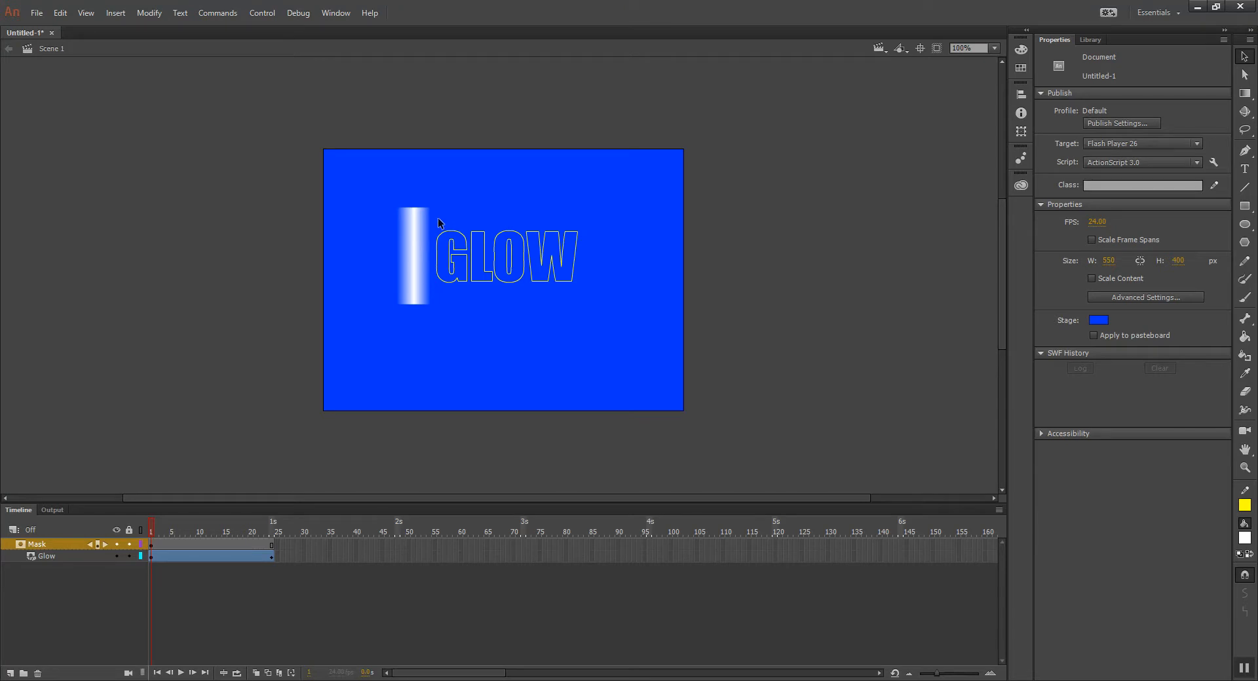
{"action": "left_click_drag", "start_coordinate": [434, 216], "coordinate": [607, 309]}
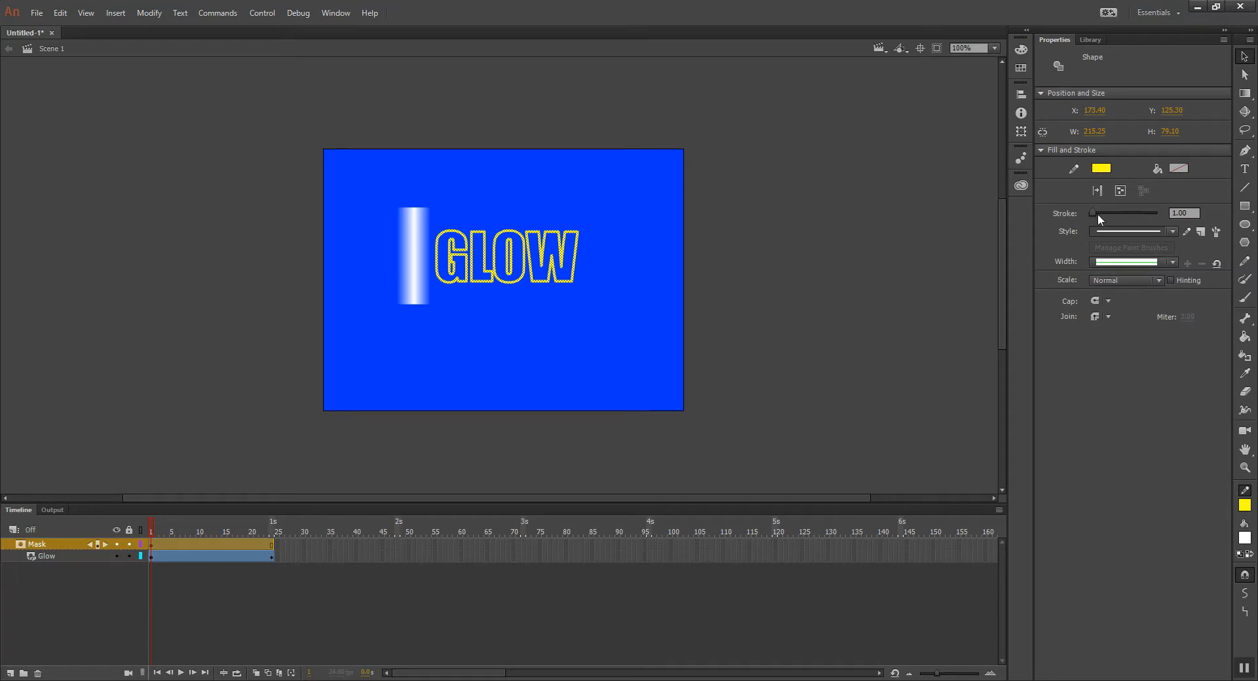
{"action": "left_click", "coordinate": [1186, 213]}
{"action": "type", "text": "6"}
{"action": "key", "text": "Return"}
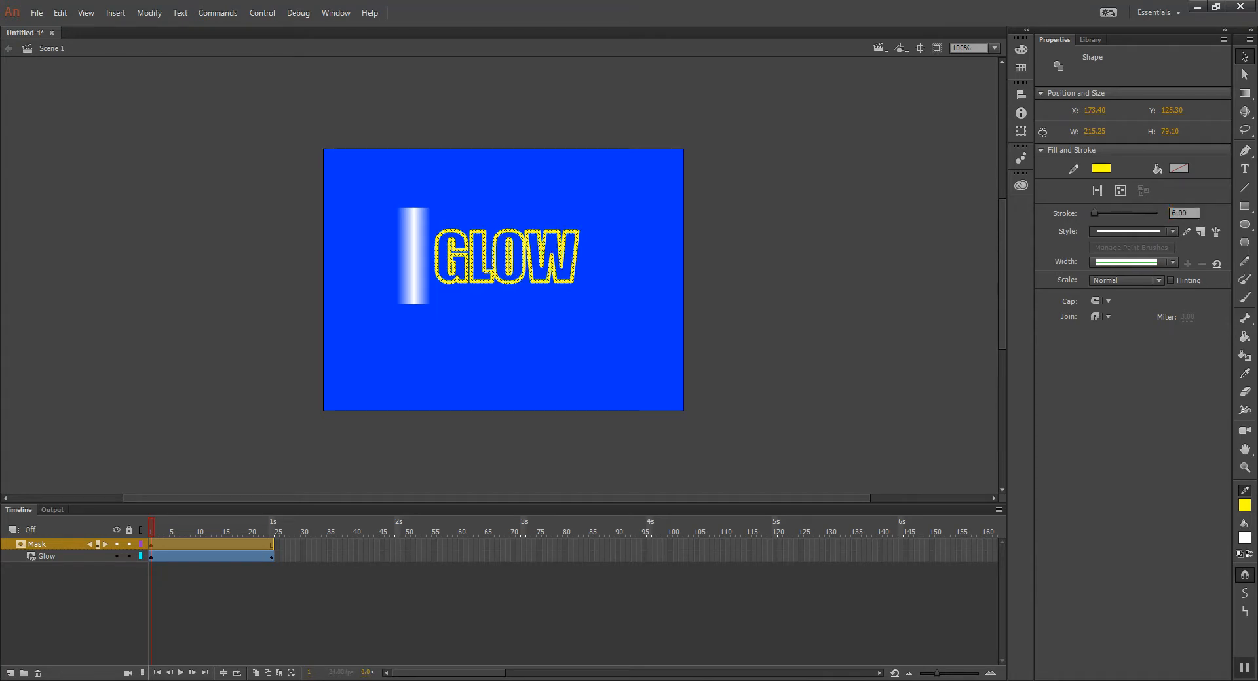
{"action": "left_click", "coordinate": [581, 340]}
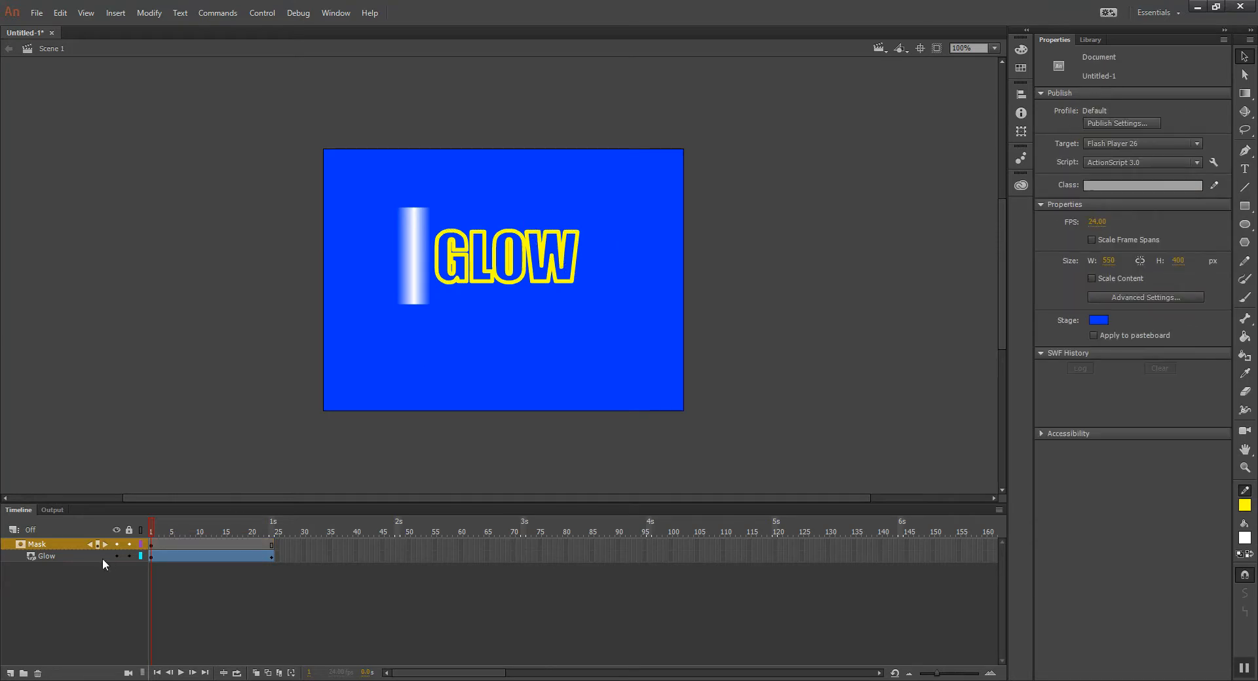
Lock the Mask and Glow layers, scrub to about frame 9 to check the outline mask, then unlock both layers and return to frame 1.
{"action": "left_click", "coordinate": [129, 545]}
{"action": "left_click", "coordinate": [129, 557]}
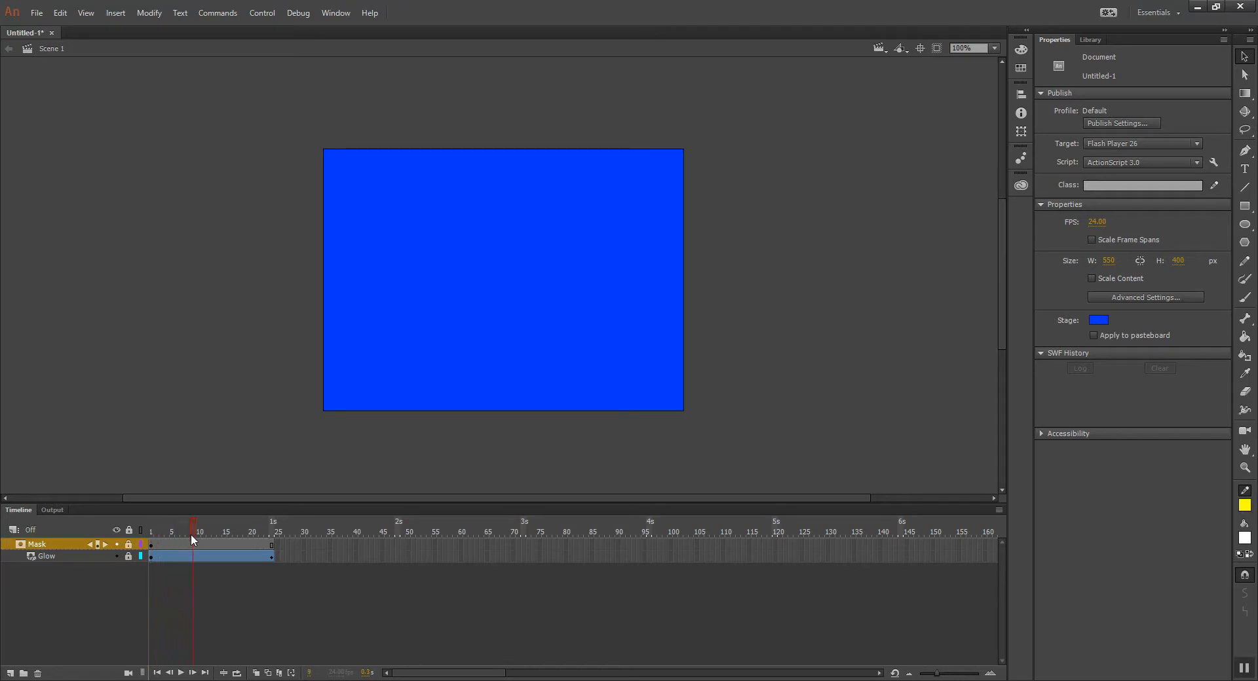
{"action": "left_click", "coordinate": [130, 544]}
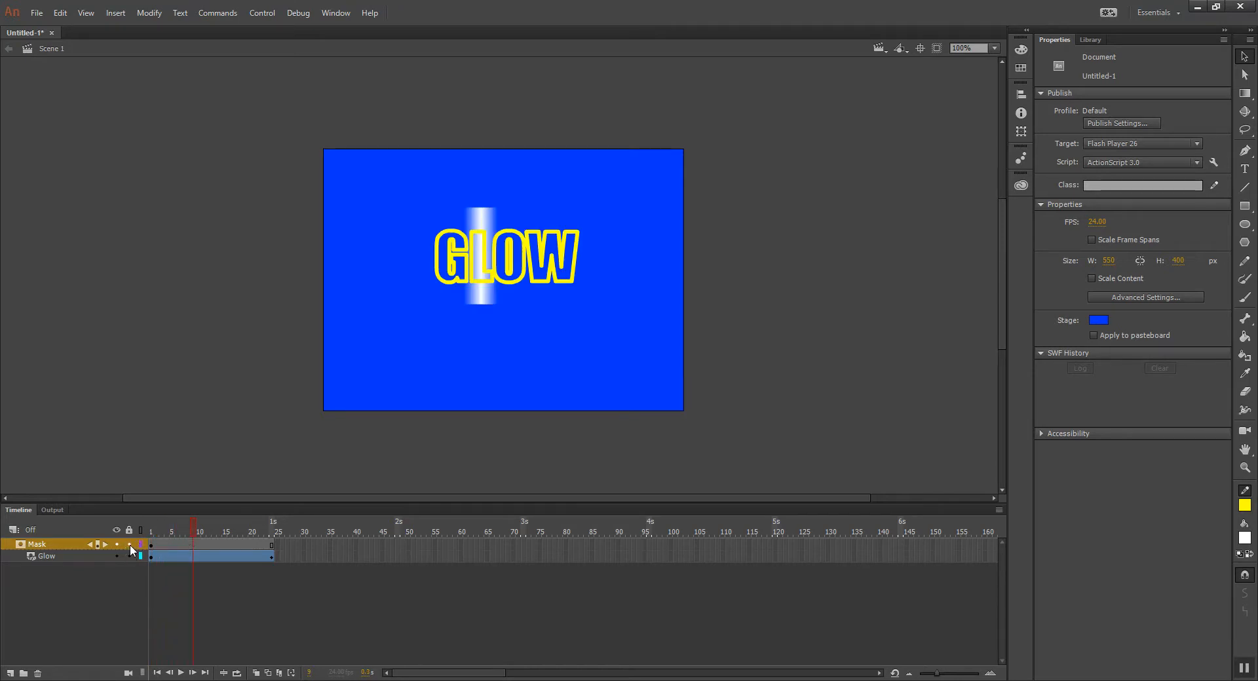
{"action": "left_click_drag", "start_coordinate": [192, 530], "coordinate": [129, 555]}
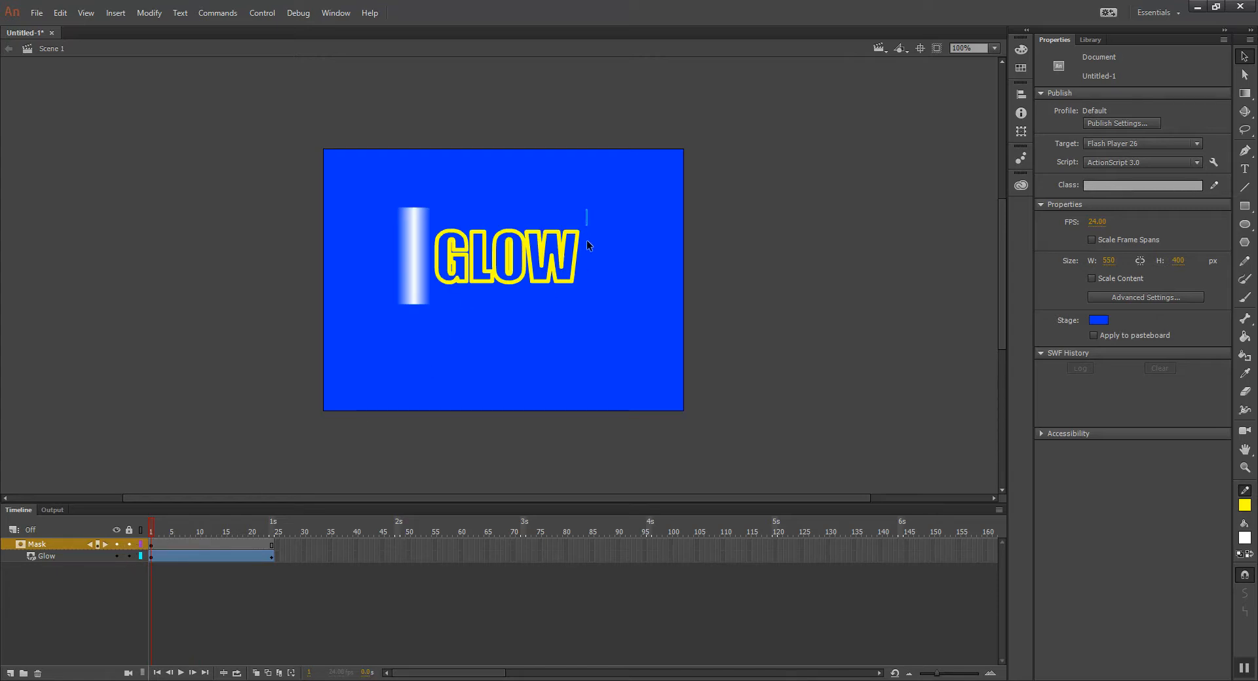
Select the whole GLOW outline and convert its lines to fills.
{"action": "left_click_drag", "start_coordinate": [587, 243], "coordinate": [430, 337]}
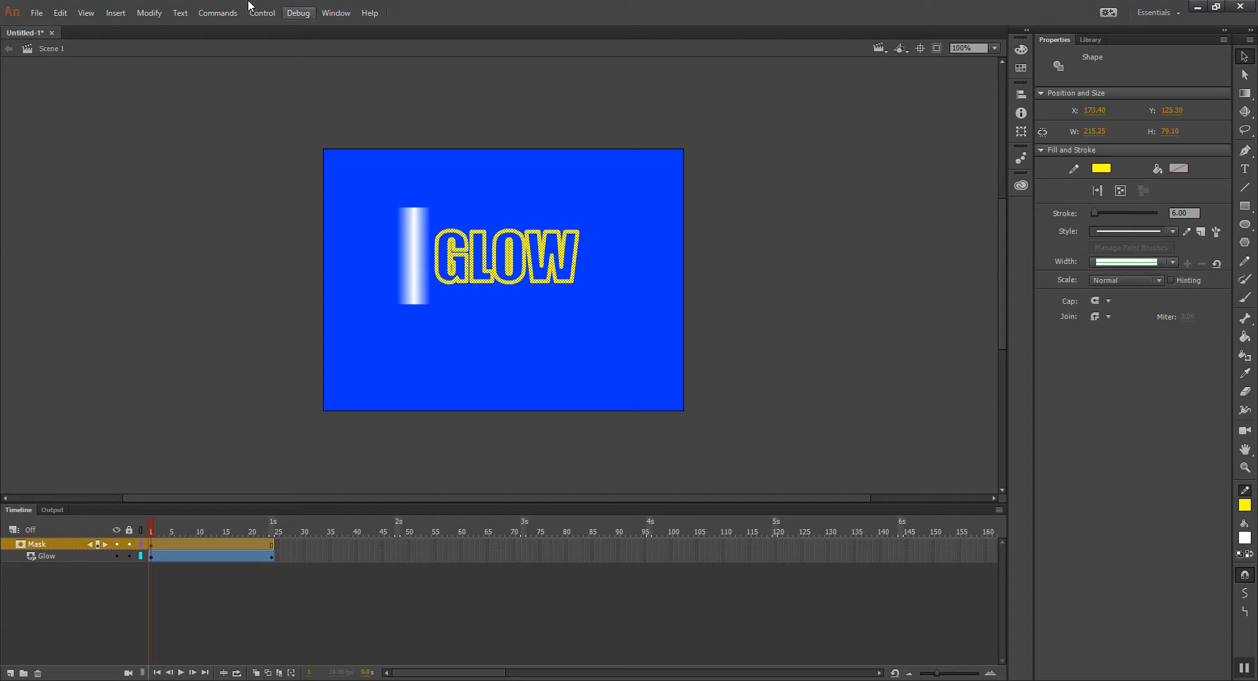
{"action": "left_click", "coordinate": [144, 17]}
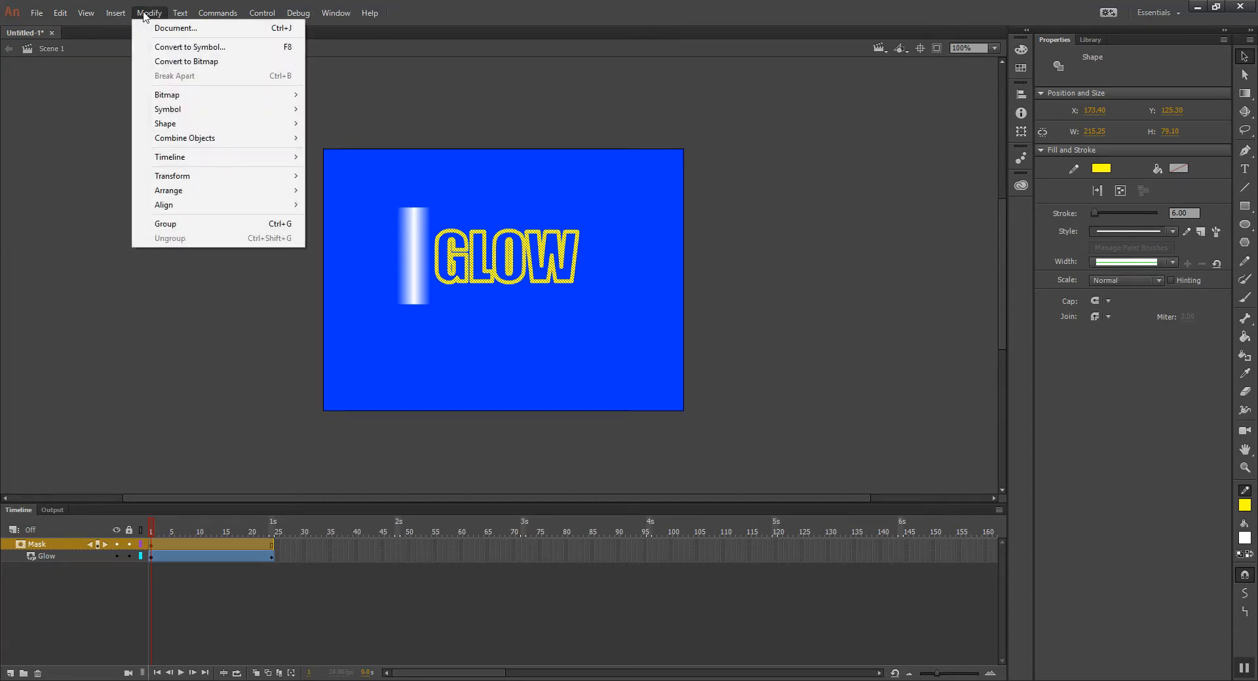
{"action": "mouse_move", "coordinate": [193, 126]}
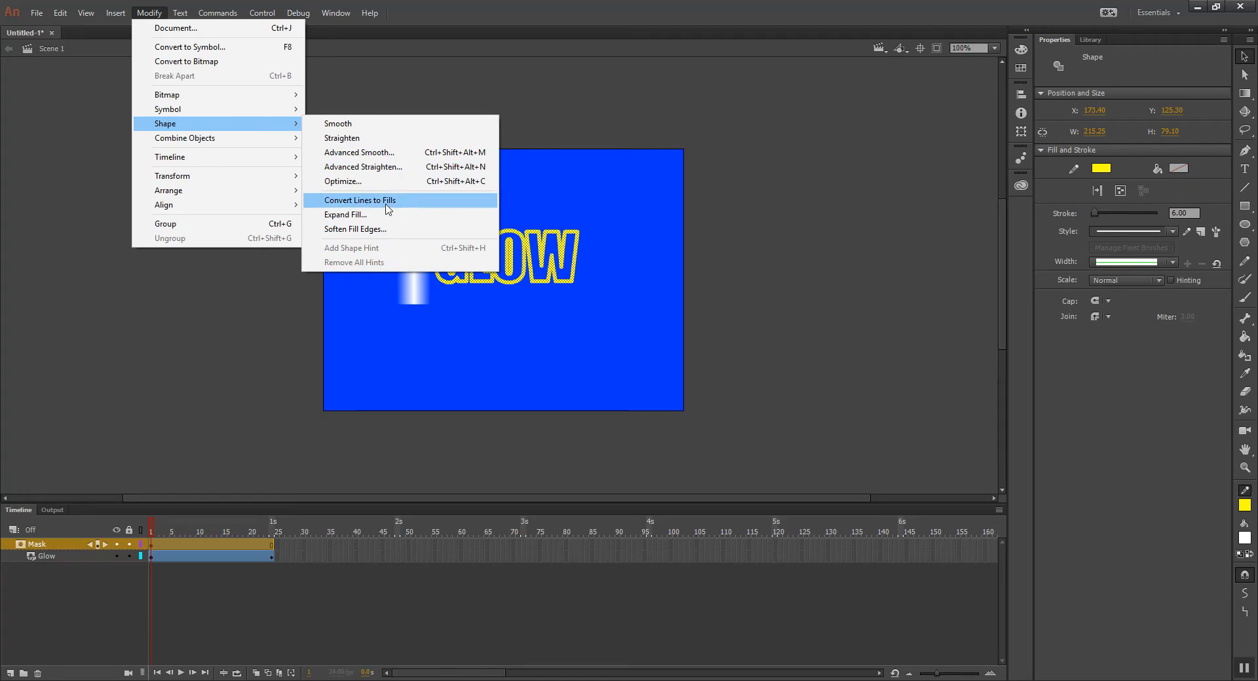
{"action": "left_click", "coordinate": [387, 207]}
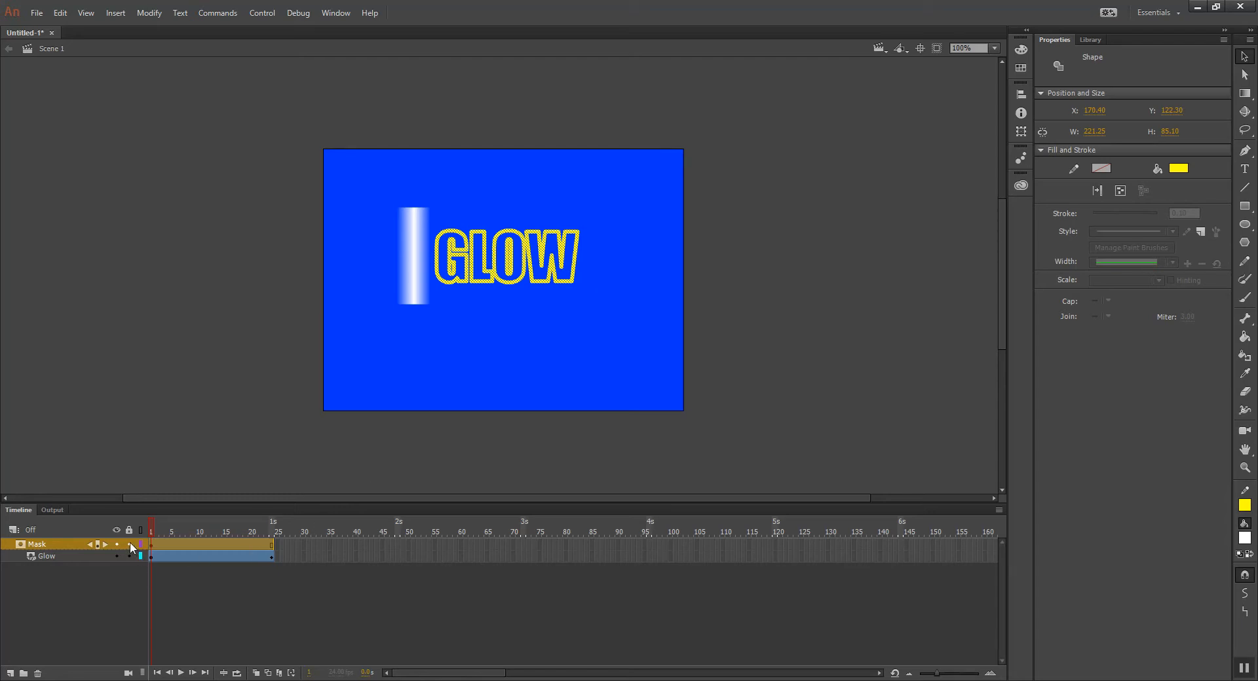
Lock the Mask and Glow layers and scrub to frame 24 to preview the glow passing through the outlined letters.
{"action": "left_click_drag", "start_coordinate": [129, 544], "coordinate": [272, 533]}
{"action": "mouse_move", "coordinate": [239, 537]}
{"action": "left_mouse_down"}
{"action": "mouse_move", "coordinate": [152, 534]}
{"action": "mouse_move", "coordinate": [292, 540]}
{"action": "mouse_move", "coordinate": [144, 537]}
{"action": "mouse_move", "coordinate": [301, 546]}
{"action": "mouse_move", "coordinate": [134, 547]}
{"action": "mouse_move", "coordinate": [207, 537]}
{"action": "mouse_move", "coordinate": [272, 550]}
{"action": "left_mouse_up"}
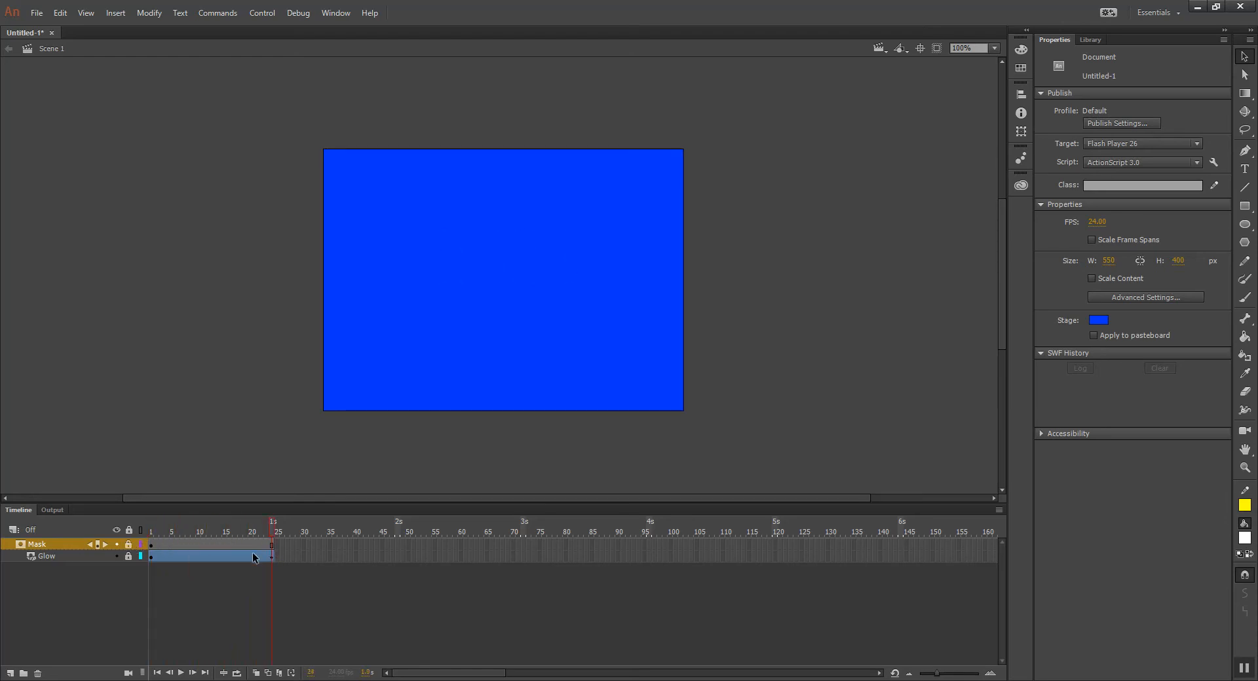